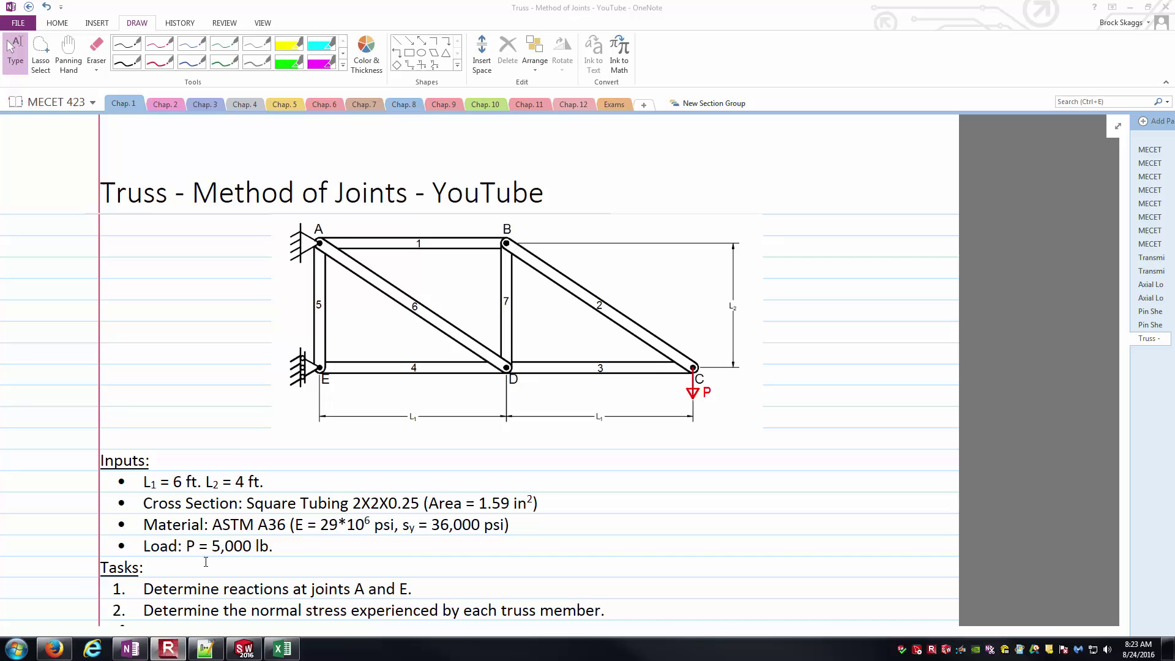
Scroll the page so the blank ruled space below the References line fills the window
scroll(690, 538, down, 2)
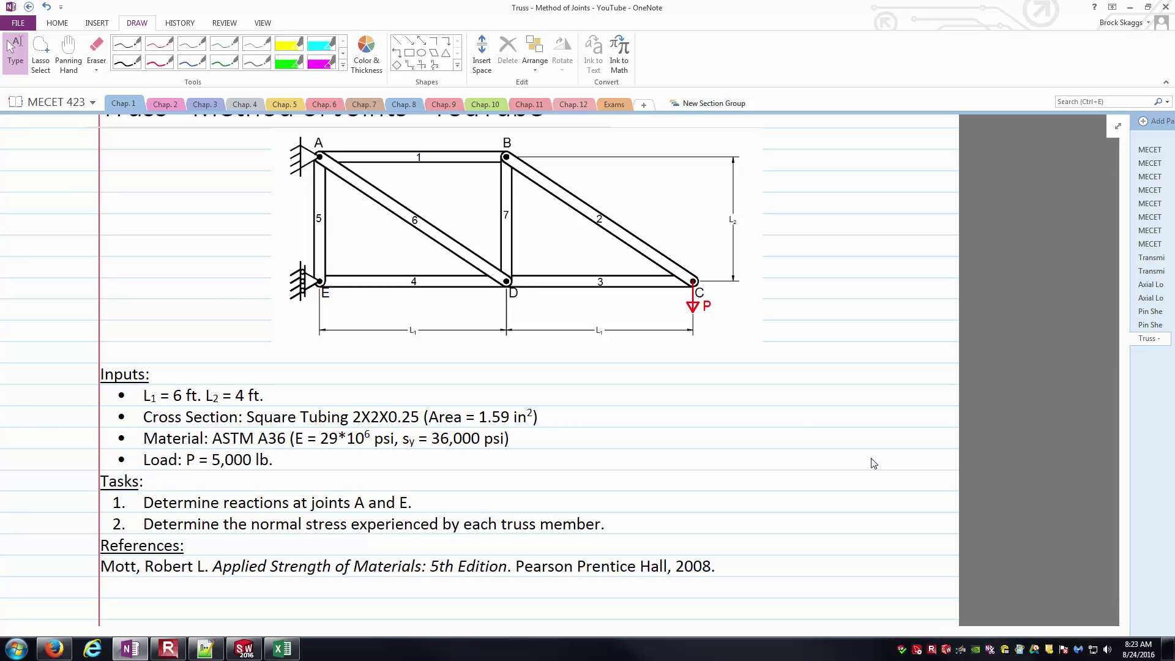
ctrl+scroll(873, 463, down, 2)
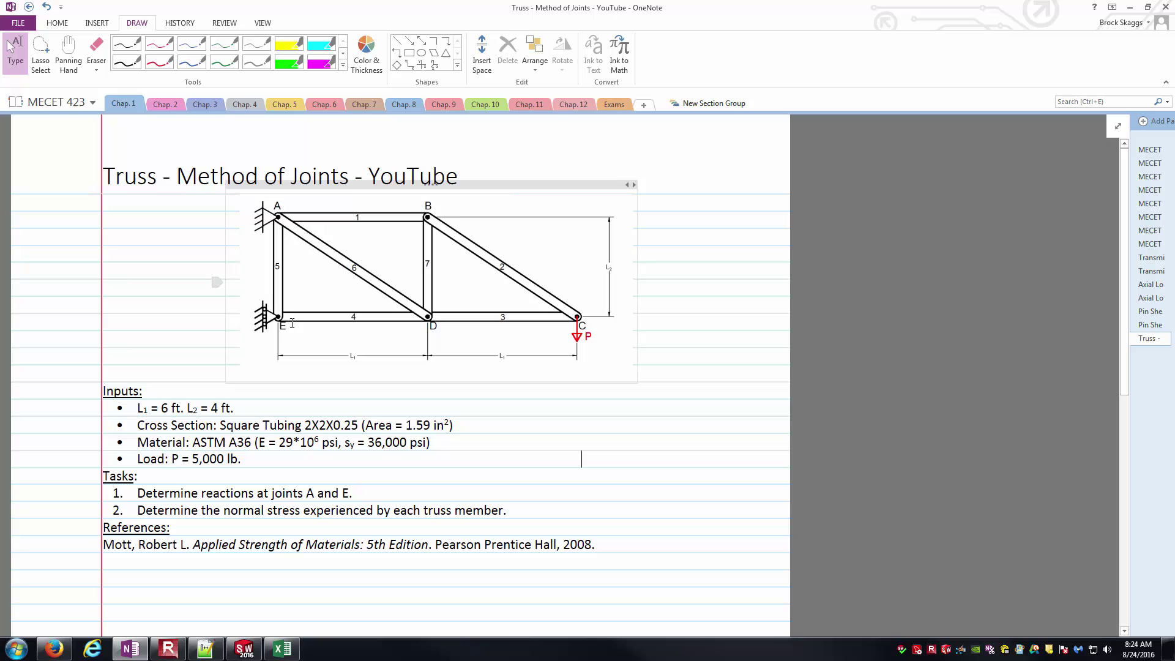
scroll(292, 325, down, 4)
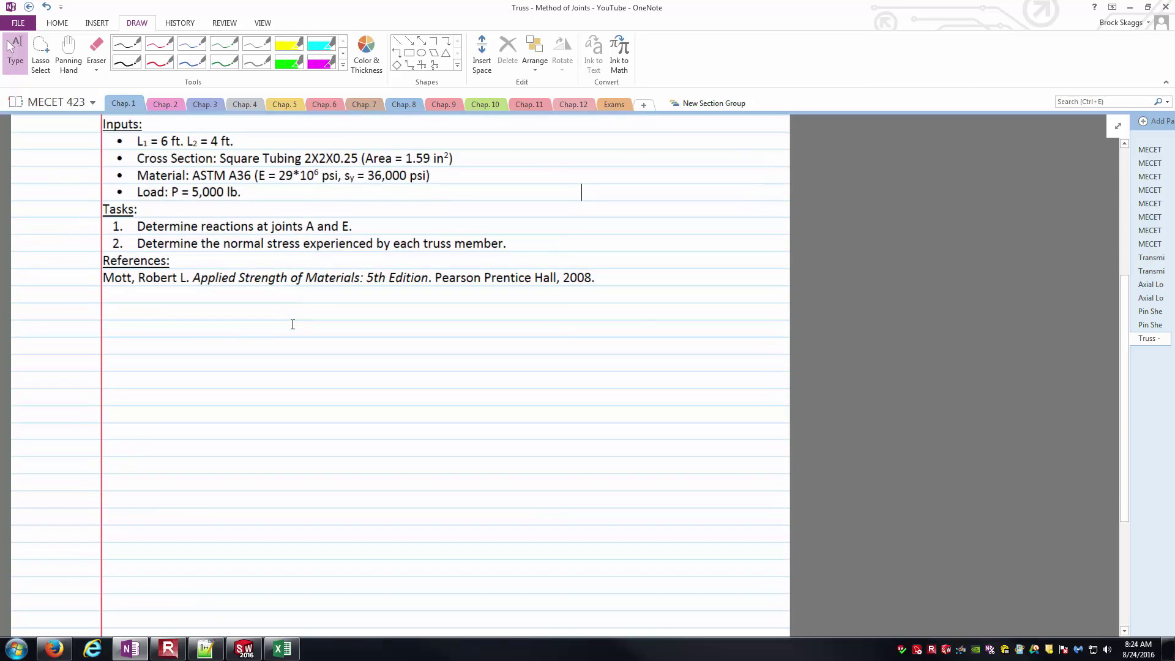
scroll(100, 328, up, 5)
scroll(194, 295, up, 2)
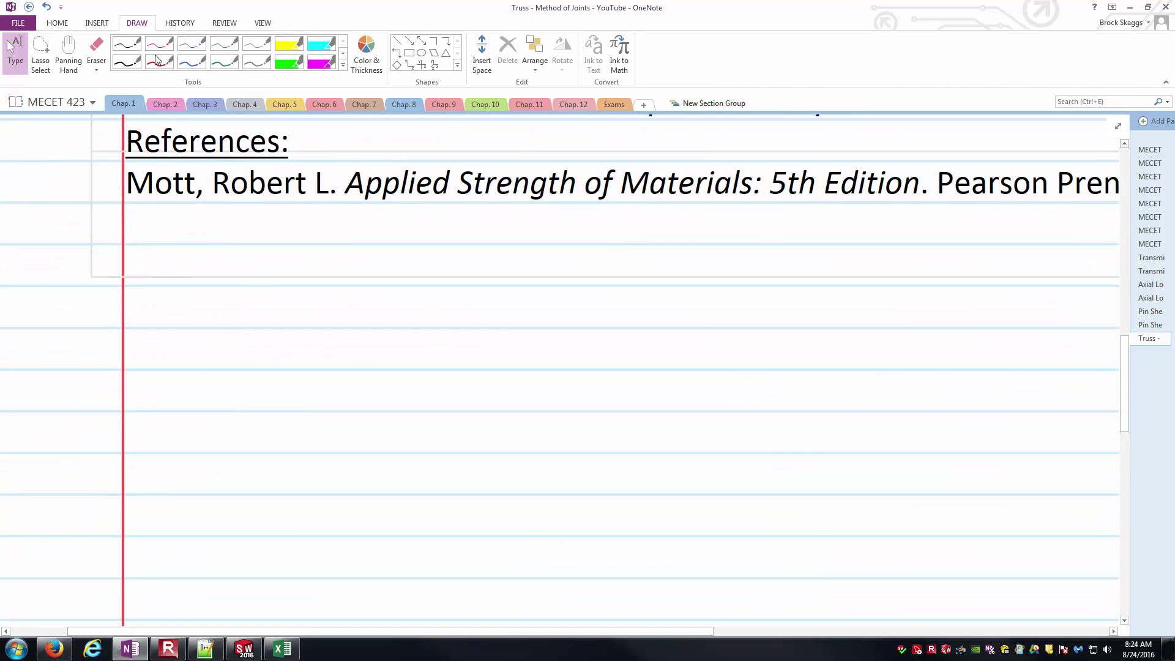
Handwrite the heading 'FBD (Entire Truss)' in black ink and underline FBD
click(127, 44)
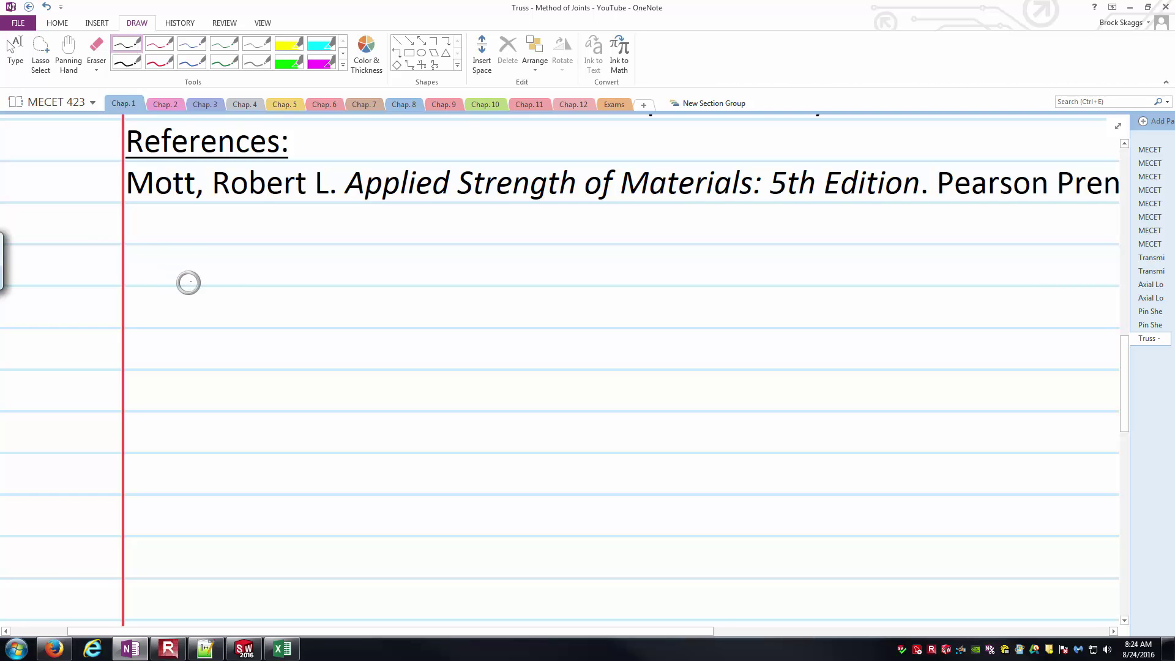
mouse_move(137, 226)
mouse_down()
mouse_move(133, 243)
mouse_move(156, 226)
mouse_move(157, 243)
mouse_up()
mouse_move(159, 227)
mouse_down()
mouse_move(159, 243)
mouse_move(184, 243)
mouse_up()
mouse_move(234, 227)
mouse_down()
mouse_move(227, 245)
mouse_move(262, 235)
mouse_up()
drag(254, 227, 285, 242)
mouse_move(290, 221)
mouse_down()
mouse_move(289, 242)
mouse_move(294, 231)
mouse_up()
mouse_move(297, 236)
mouse_down()
mouse_move(326, 246)
mouse_move(388, 223)
mouse_move(370, 240)
mouse_up()
mouse_move(374, 240)
mouse_down()
mouse_move(399, 241)
mouse_move(433, 218)
mouse_move(439, 243)
mouse_up()
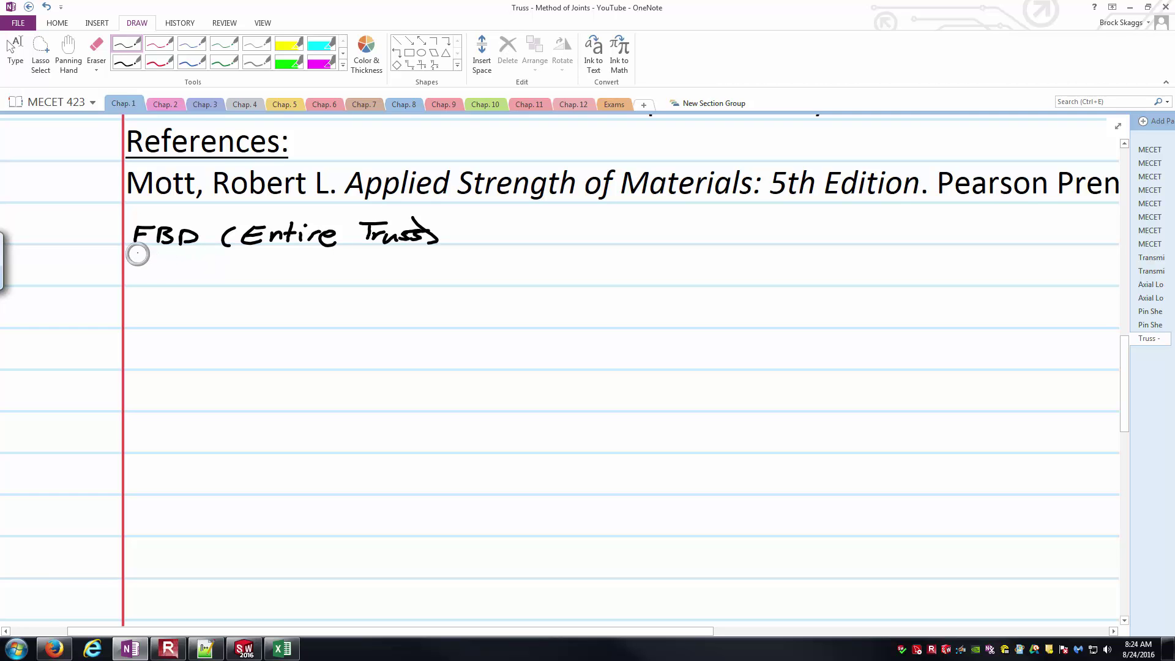
drag(126, 250, 204, 250)
Sketch the trapezoid truss outline beneath the heading
mouse_move(243, 286)
mouse_down()
mouse_move(236, 371)
mouse_move(523, 369)
mouse_up()
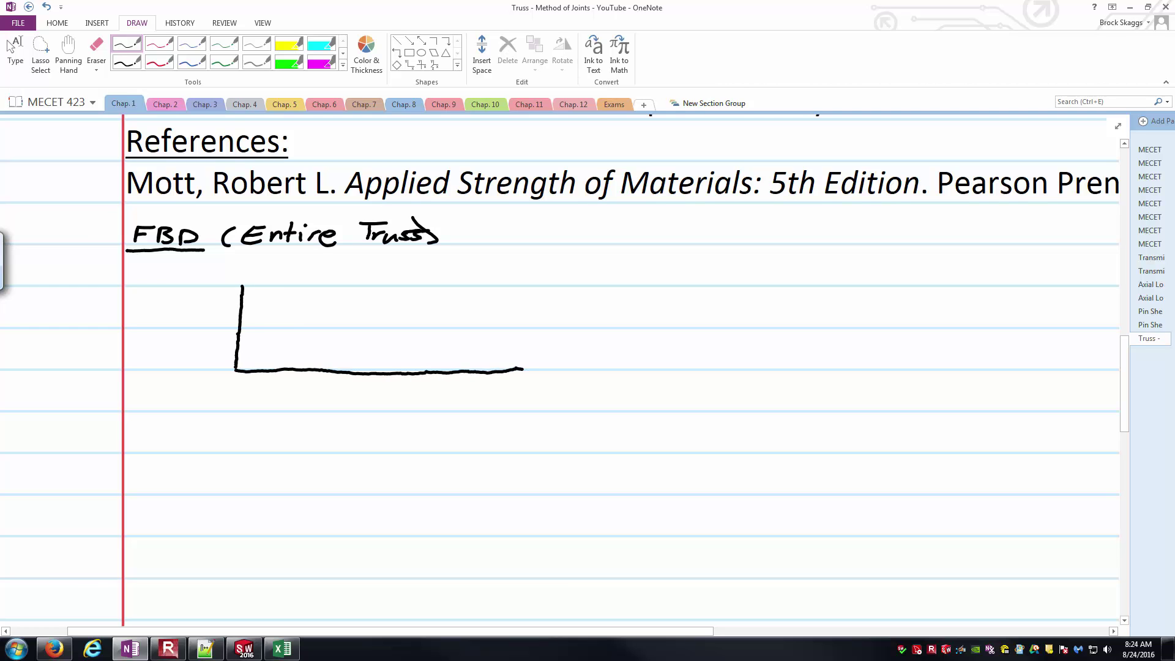
mouse_move(239, 286)
mouse_down()
mouse_move(412, 289)
mouse_move(523, 369)
mouse_up()
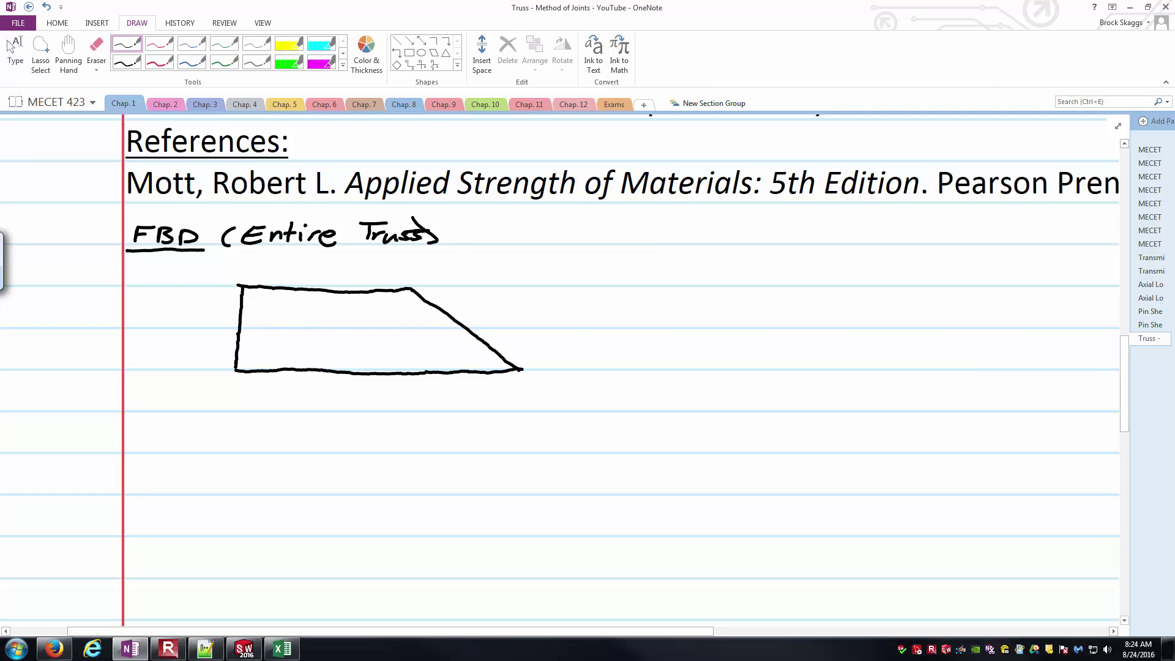
click(158, 44)
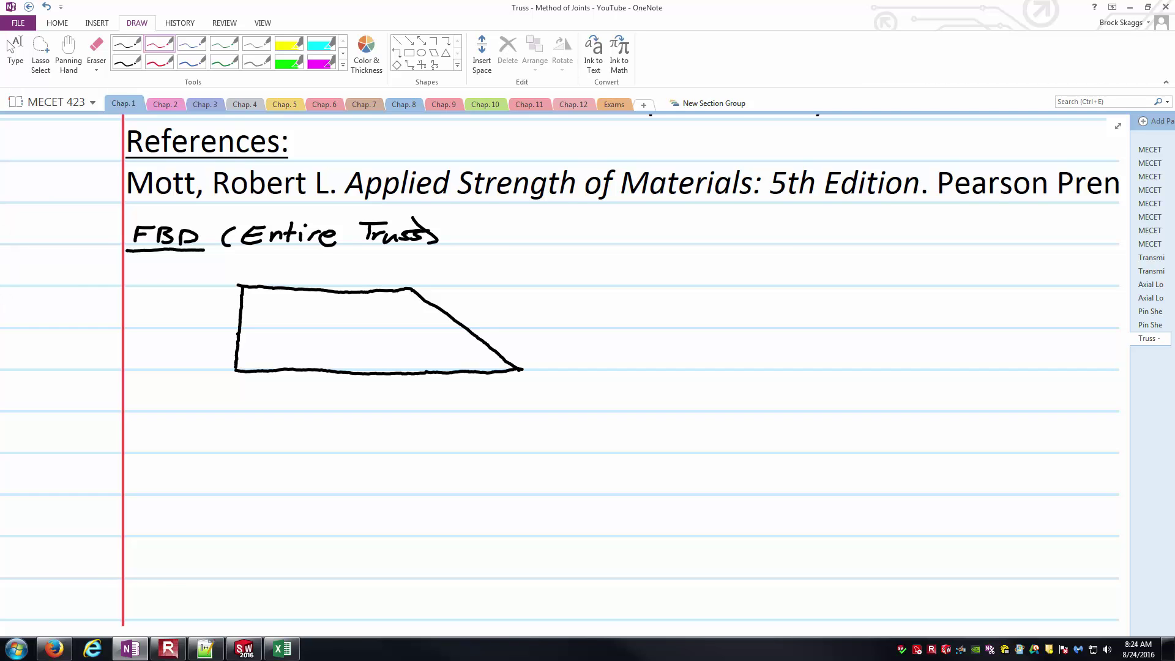
Draw a red downward load arrow at the lower-right corner labelled P = 5,000lb
mouse_move(514, 370)
mouse_down()
mouse_move(509, 403)
mouse_move(534, 398)
mouse_up()
drag(554, 397, 584, 412)
drag(608, 390, 661, 408)
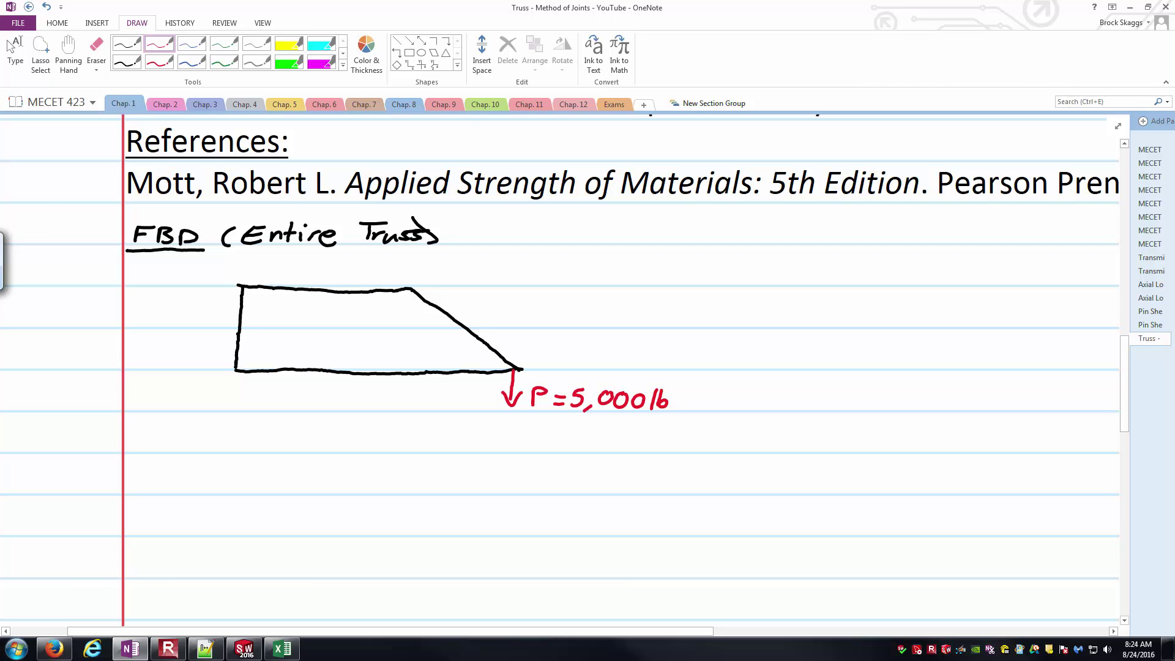
key(Escape)
scroll(624, 370, down, 3)
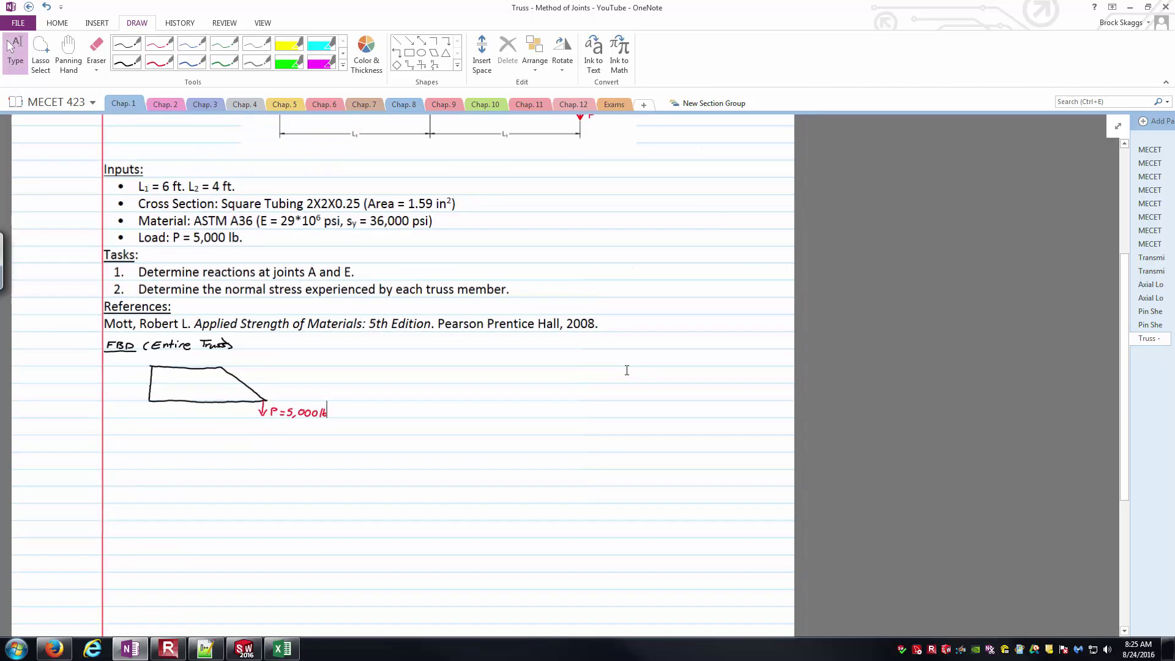
scroll(579, 374, up, 2)
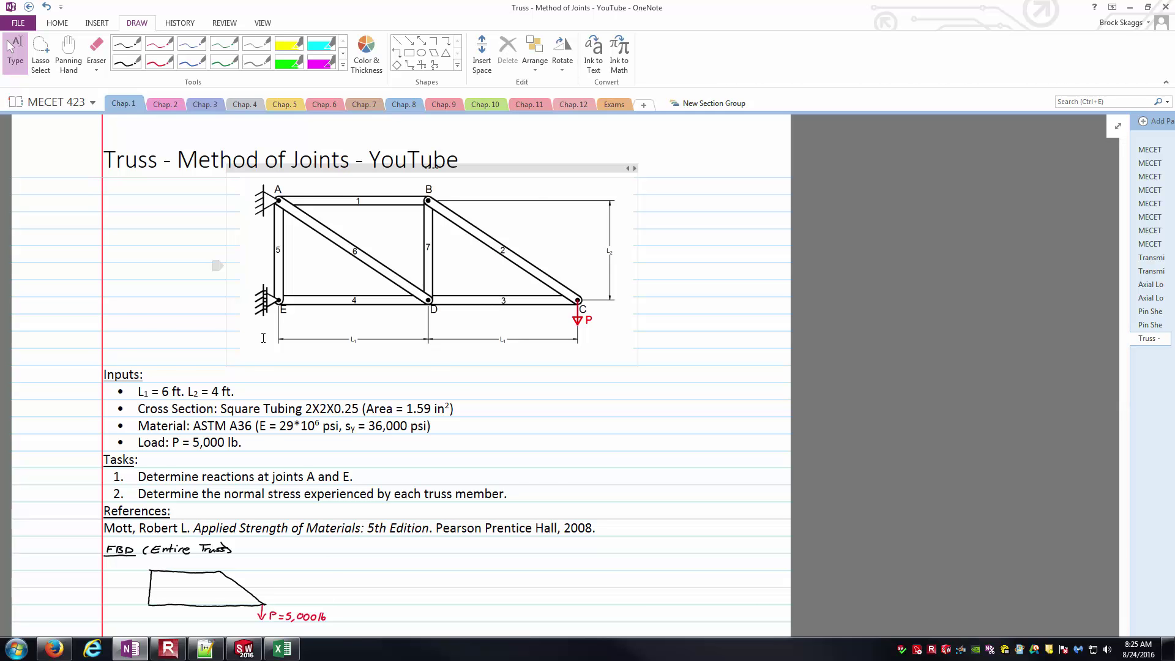
scroll(184, 465, down, 1)
ctrl+scroll(71, 577, up, 1)
ctrl+scroll(71, 578, up, 4)
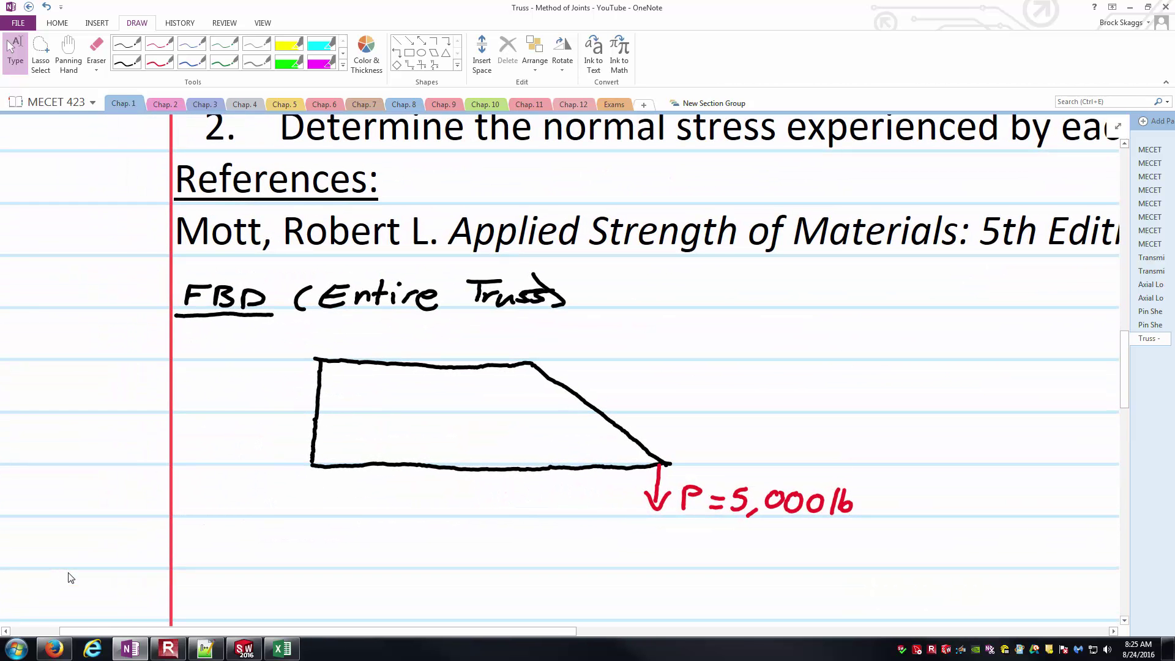
Draw a red horizontal reaction arrow at the lower-left corner labelled Ex
click(159, 43)
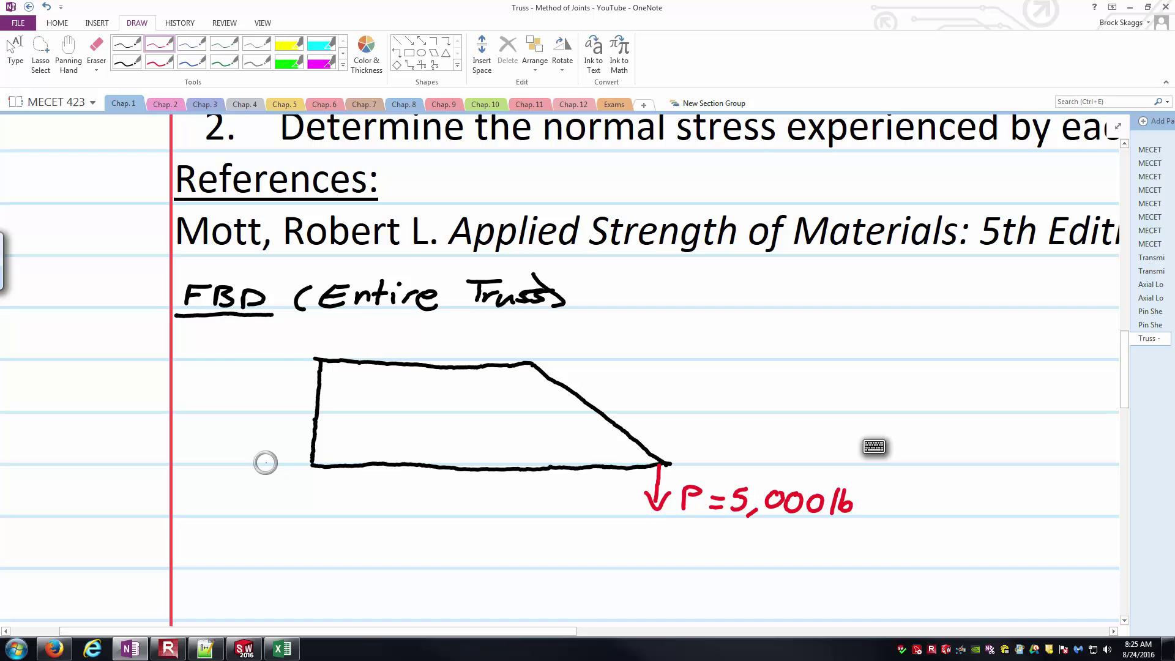
mouse_move(255, 465)
mouse_down()
mouse_move(292, 465)
mouse_move(231, 477)
mouse_move(238, 457)
mouse_up()
mouse_move(216, 474)
mouse_down()
mouse_move(248, 483)
mouse_move(234, 487)
mouse_up()
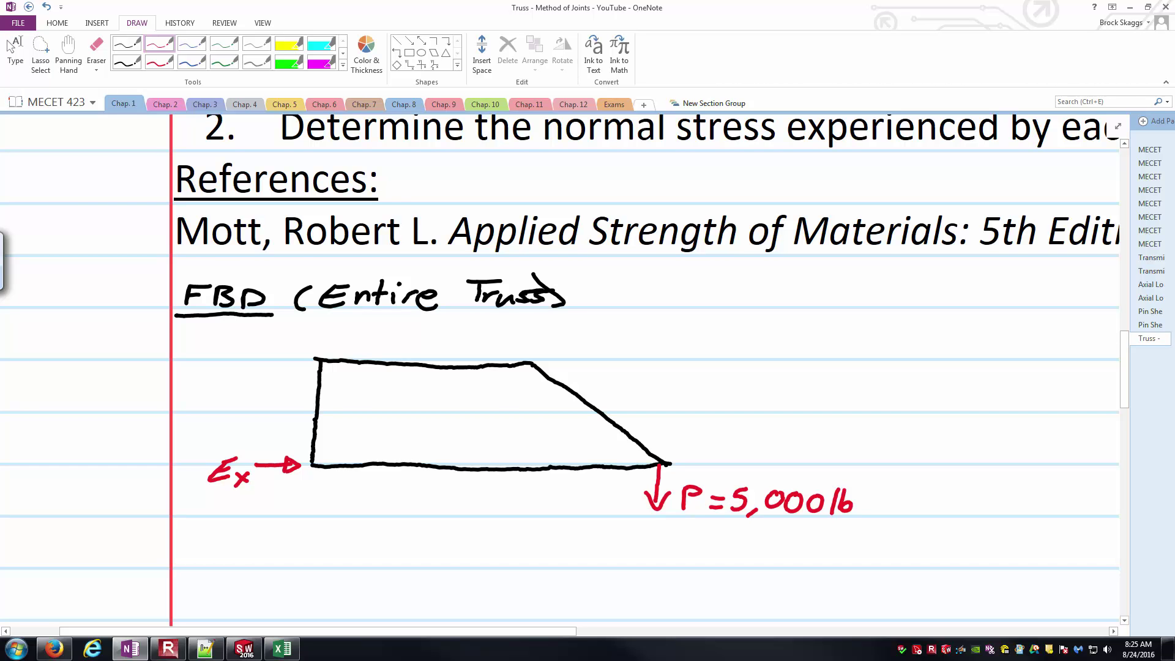
key(Escape)
scroll(246, 479, down, 3)
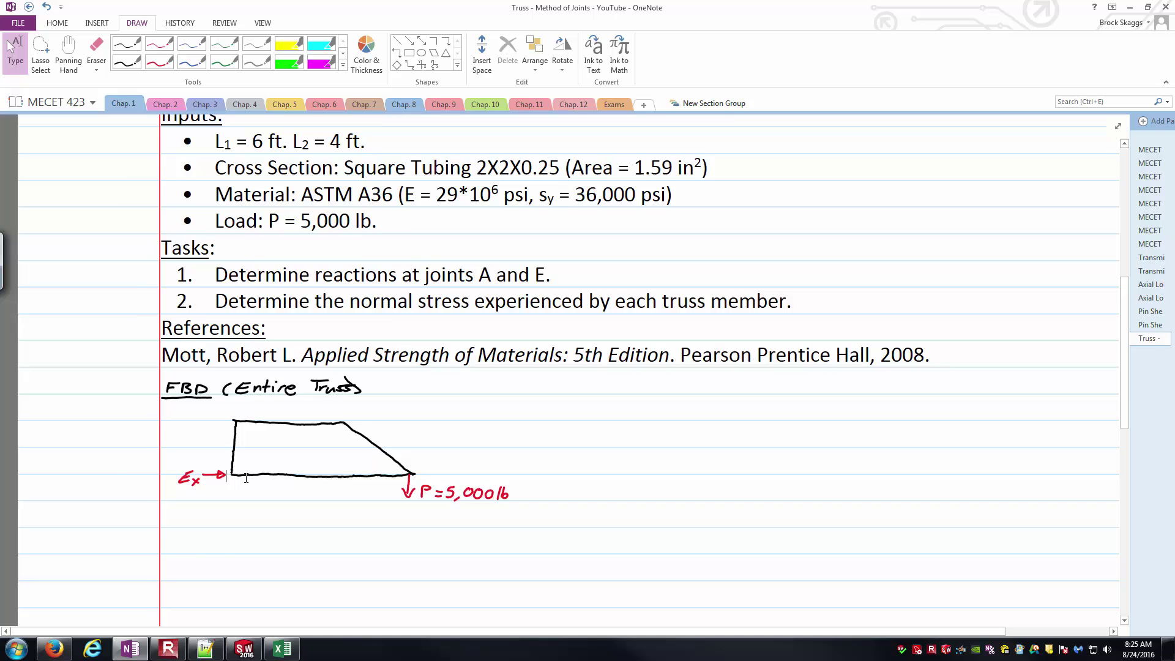
scroll(246, 480, down, 2)
scroll(140, 559, up, 3)
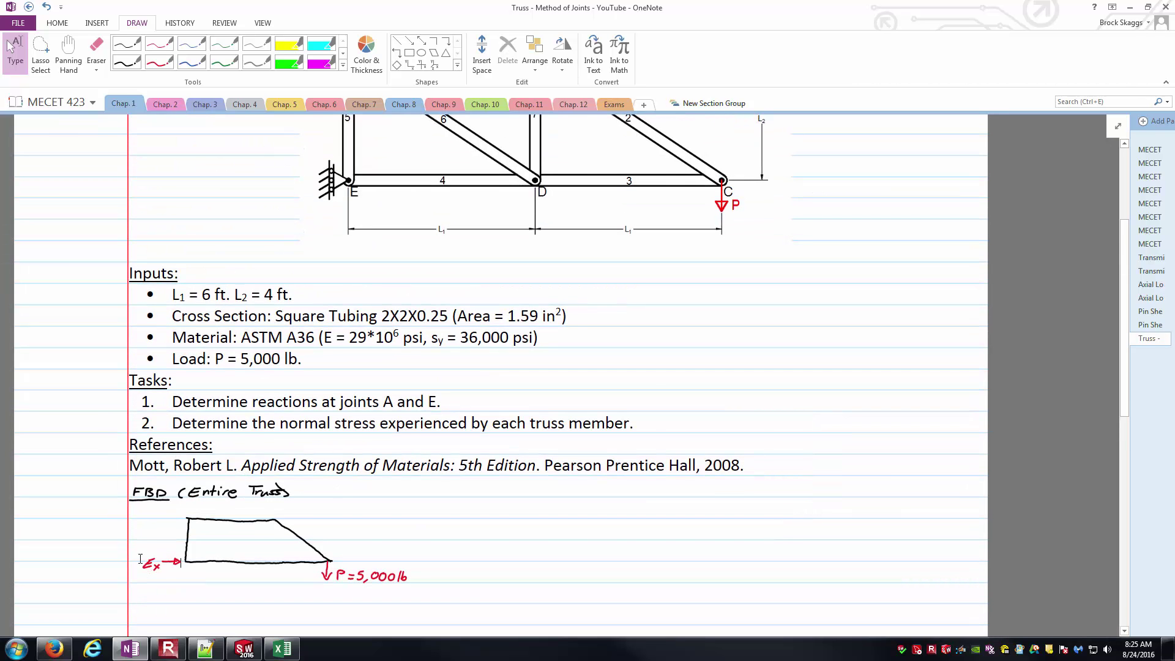
scroll(144, 575, up, 4)
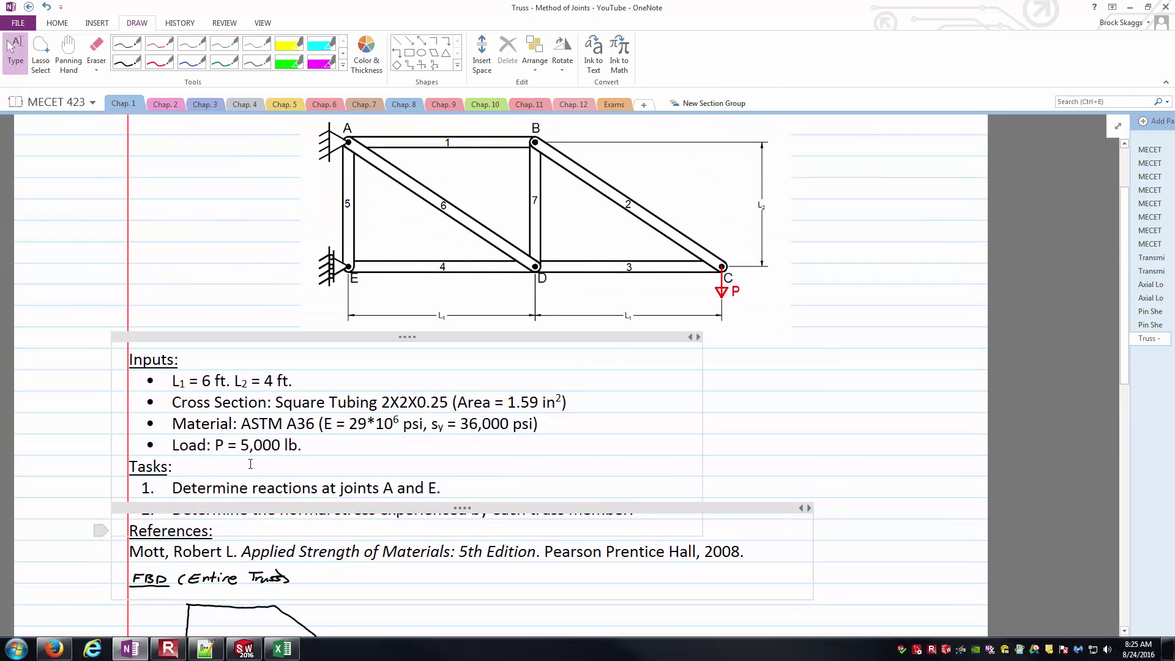
scroll(269, 437, down, 1)
scroll(269, 436, down, 1)
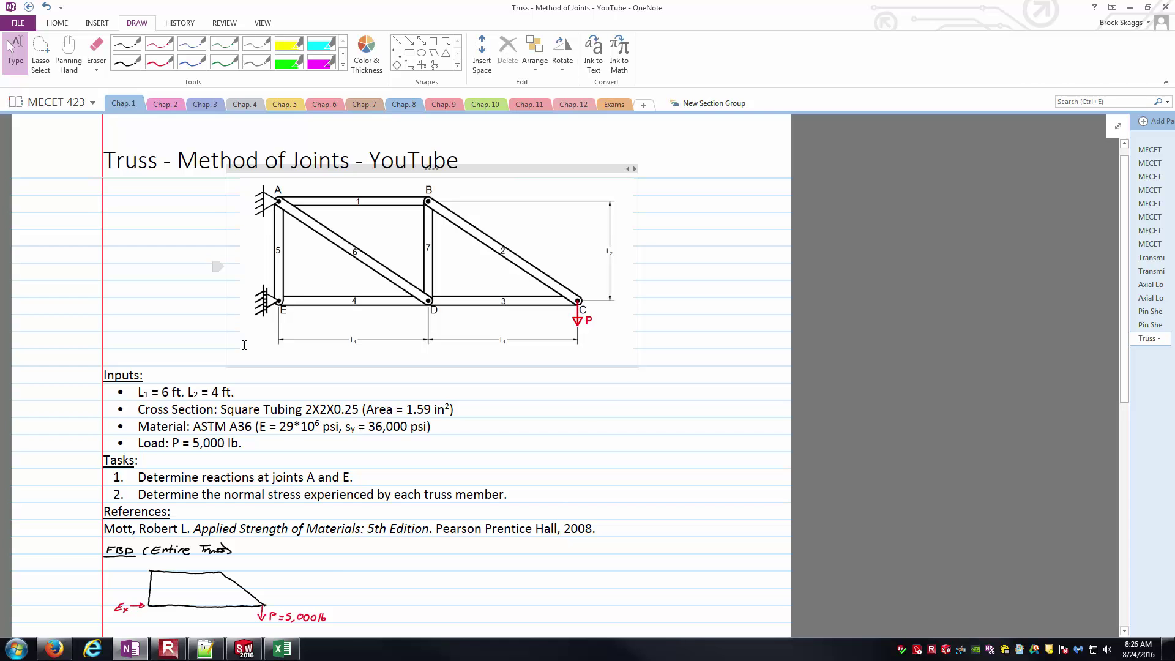
scroll(165, 424, down, 1)
scroll(81, 538, up, 5)
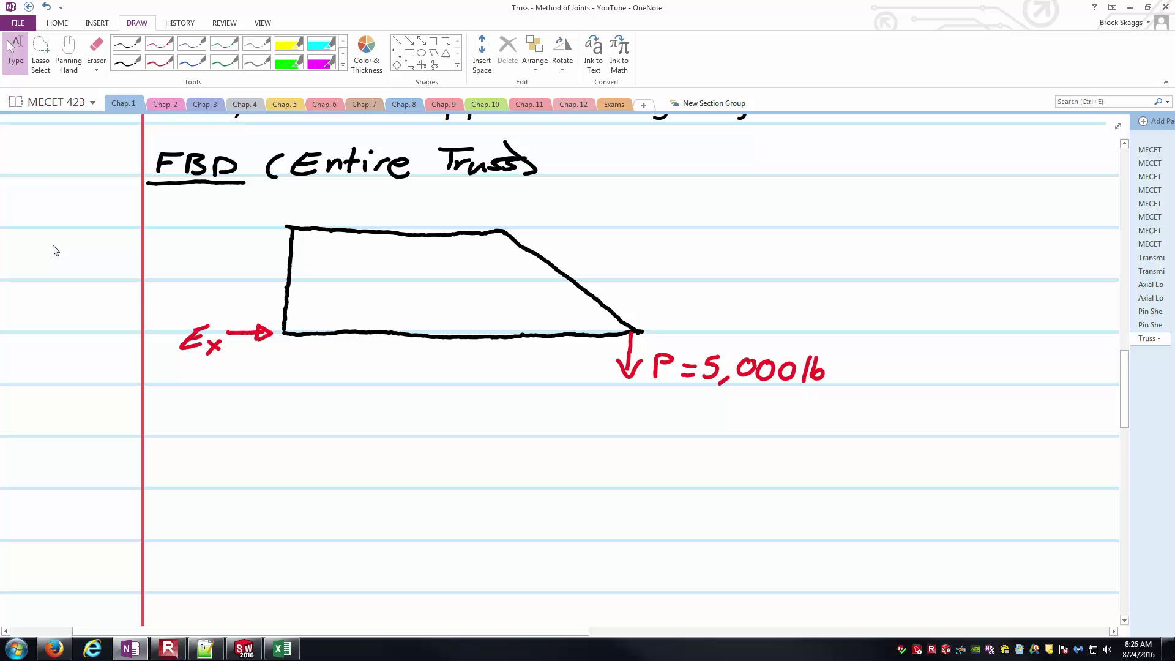
Draw red Ax and Ay reaction arrows at the sketch's upper-left corner
click(160, 44)
mouse_move(239, 227)
mouse_down()
mouse_move(275, 228)
mouse_move(264, 235)
mouse_up()
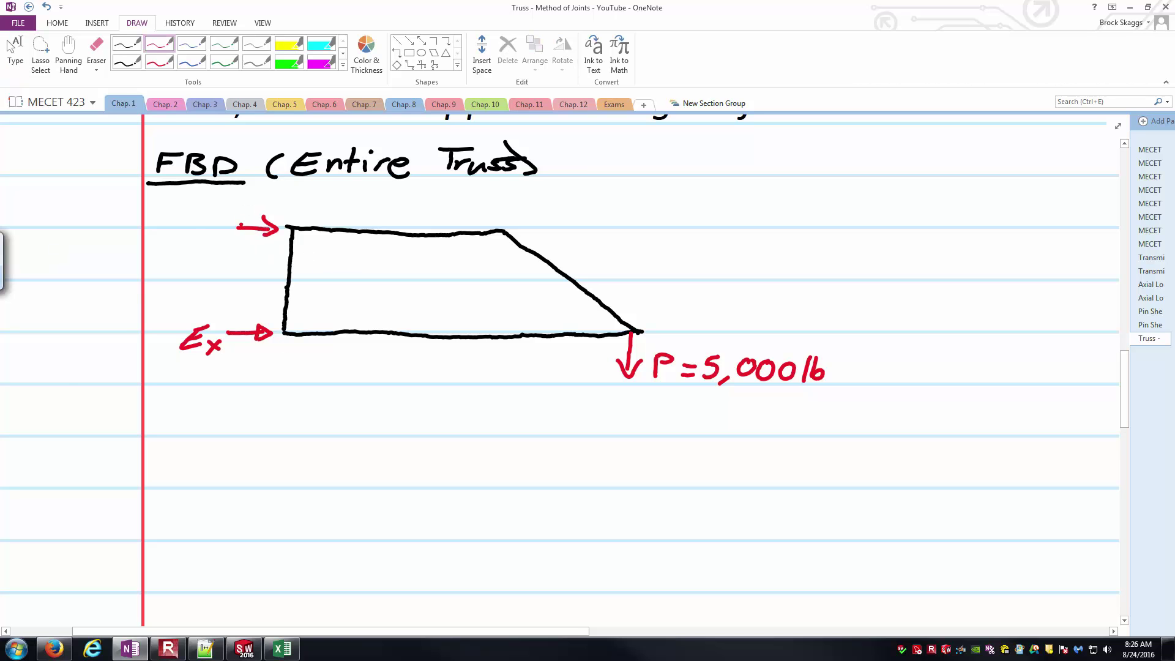
mouse_move(186, 246)
mouse_down()
mouse_move(206, 245)
mouse_move(200, 237)
mouse_up()
mouse_move(207, 234)
mouse_down()
mouse_move(219, 247)
mouse_move(207, 248)
mouse_up()
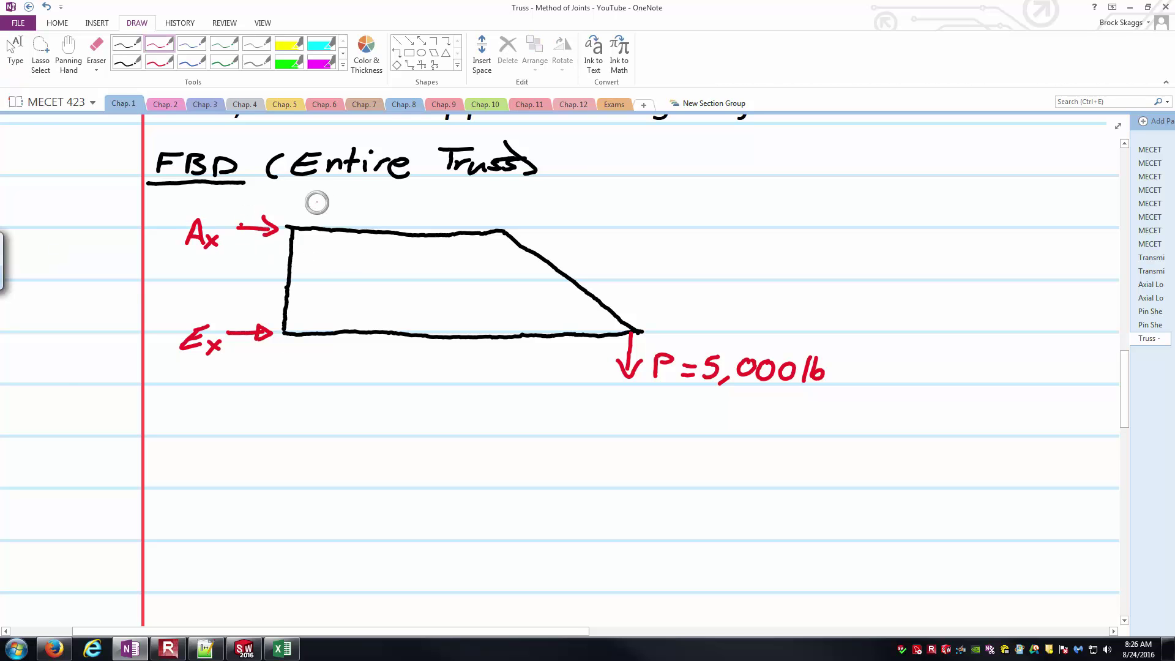
mouse_move(296, 222)
mouse_down()
mouse_move(295, 198)
mouse_move(324, 207)
mouse_up()
drag(313, 201, 331, 206)
drag(337, 195, 326, 215)
Draw a blue x–y axis symbol beside the sketch
click(184, 49)
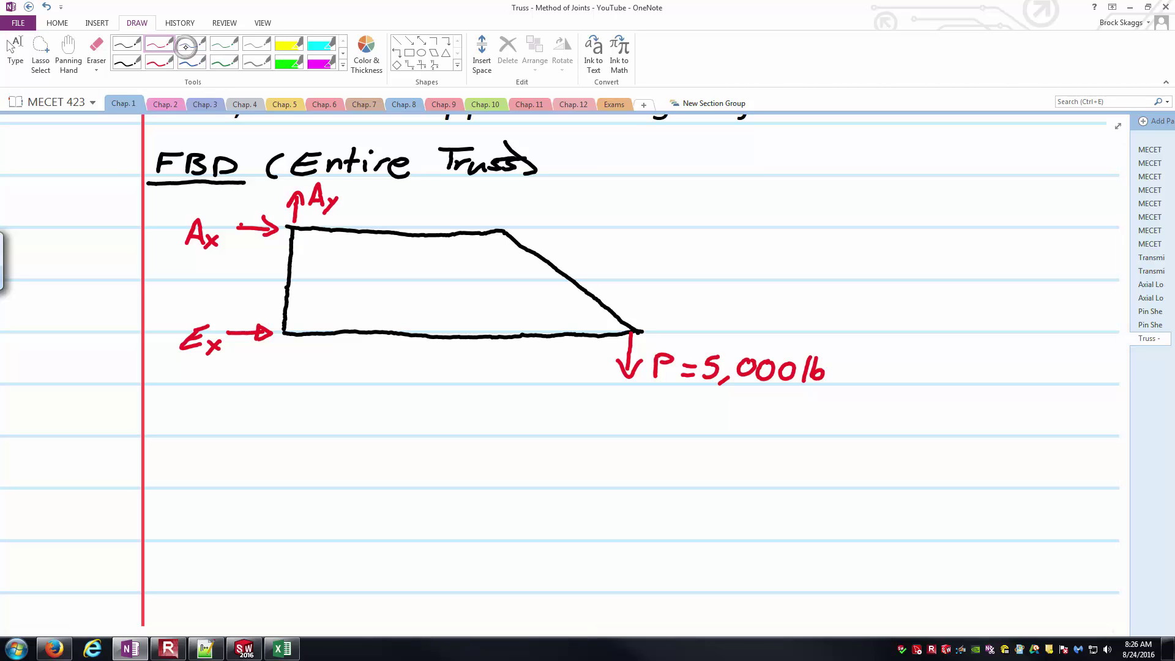
drag(59, 202, 74, 202)
mouse_move(65, 191)
mouse_down()
mouse_move(57, 226)
mouse_move(85, 225)
mouse_up()
mouse_move(75, 216)
mouse_down()
mouse_move(108, 232)
mouse_move(94, 233)
mouse_up()
drag(74, 174, 77, 182)
drag(88, 172, 64, 199)
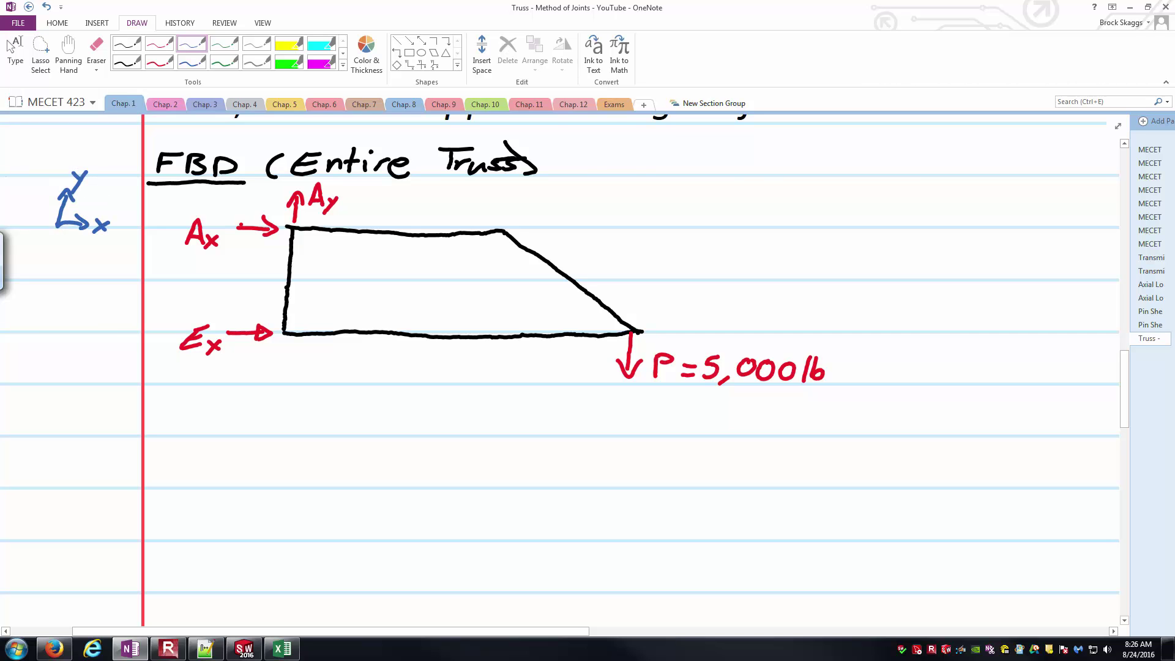
click(16, 54)
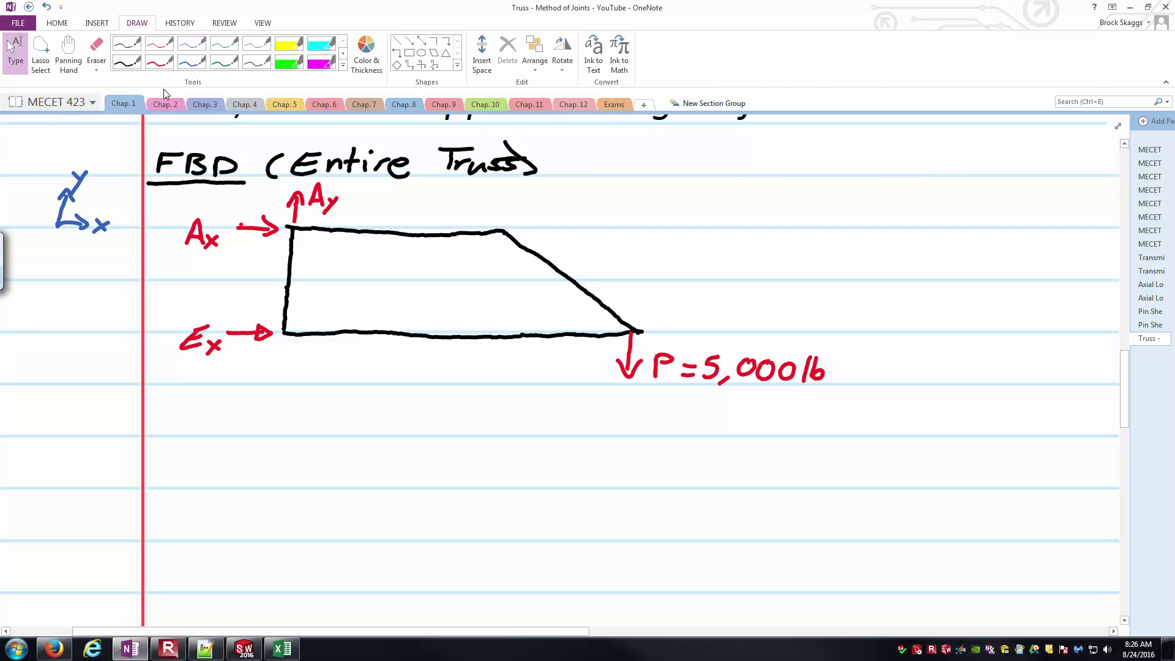
Return to black ink and scroll over the problem to review it
click(140, 49)
scroll(588, 367, down, 3)
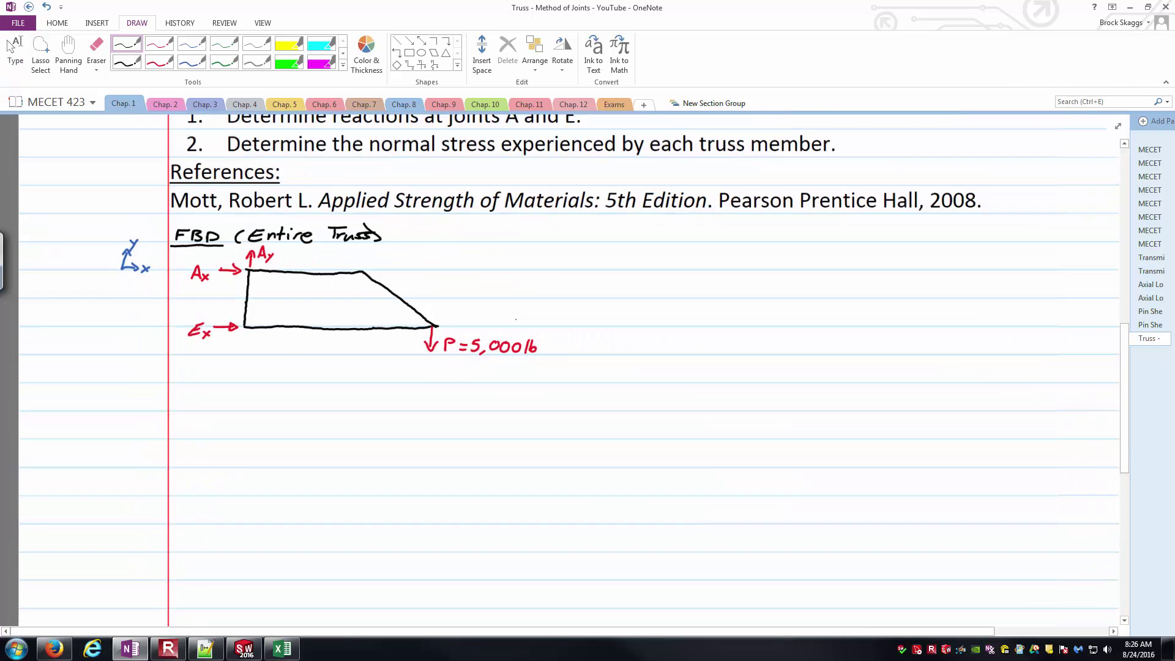
scroll(588, 367, up, 5)
scroll(509, 377, down, 2)
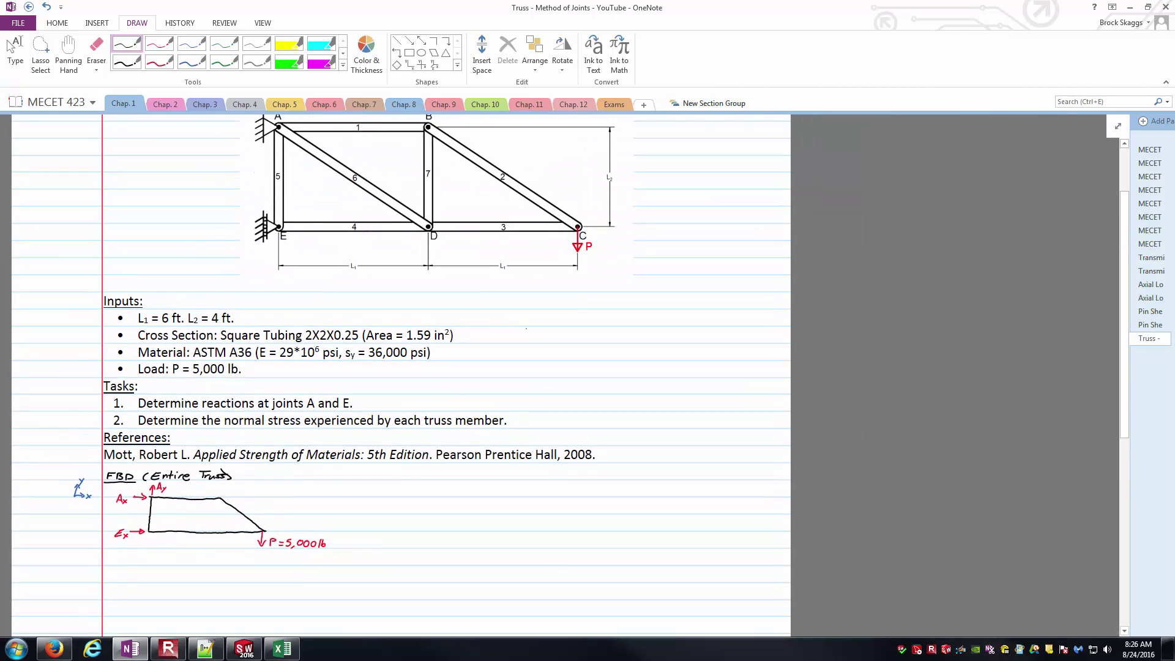
scroll(526, 328, up, 1)
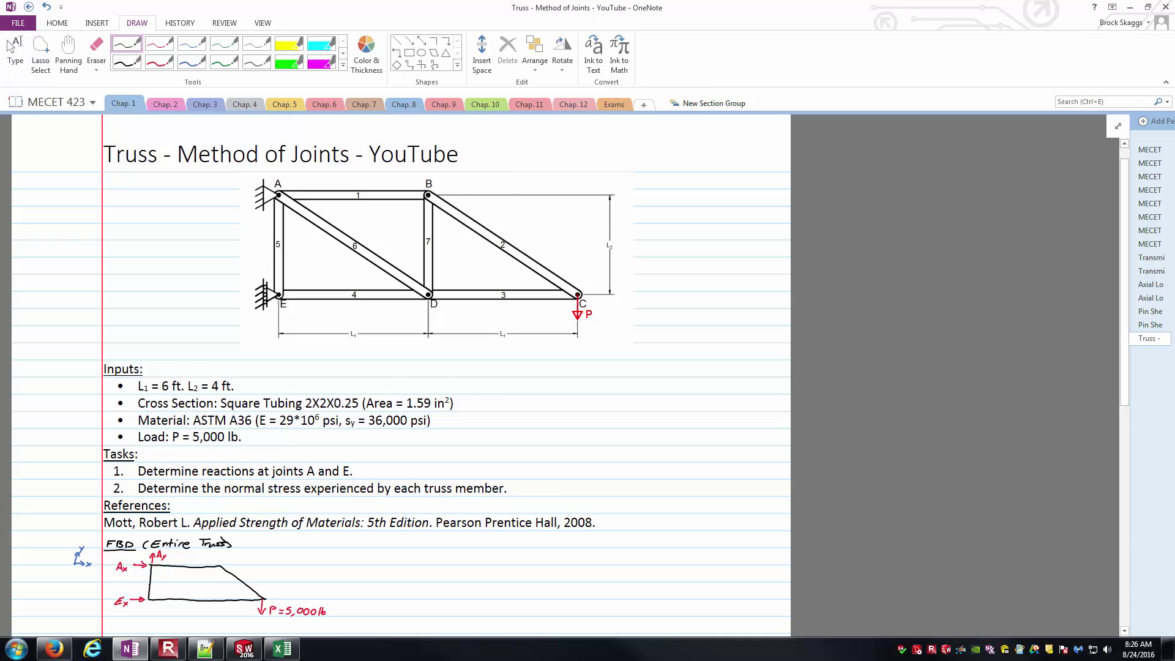
scroll(151, 559, down, 5)
scroll(151, 560, up, 3)
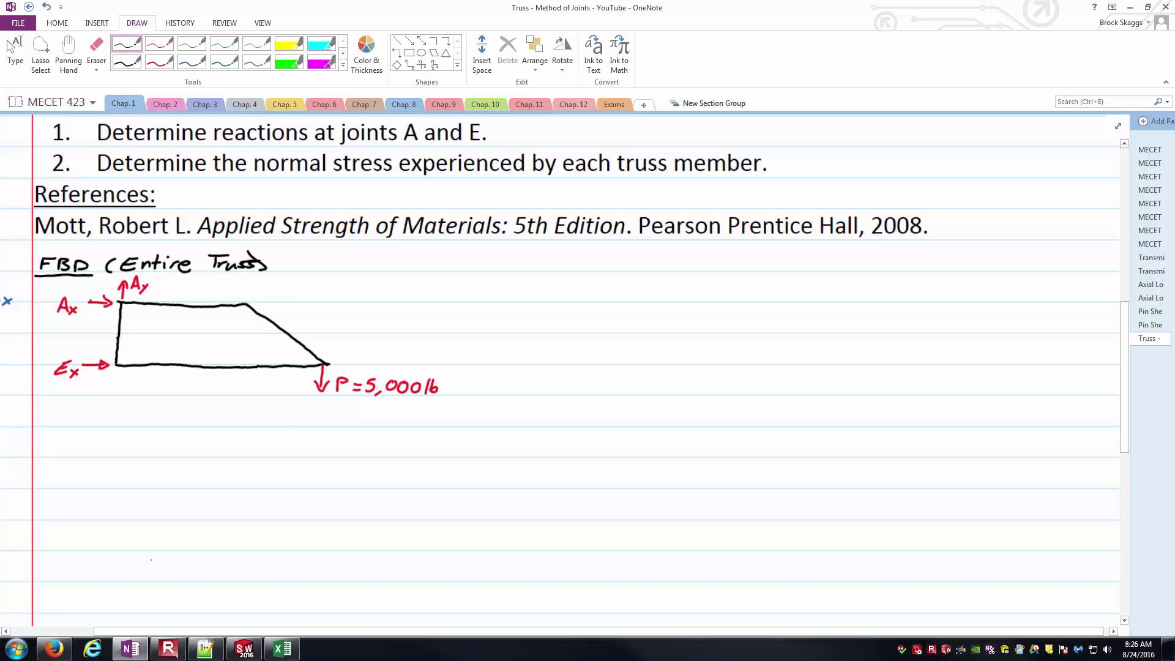
scroll(151, 560, down, 2)
scroll(333, 225, up, 4)
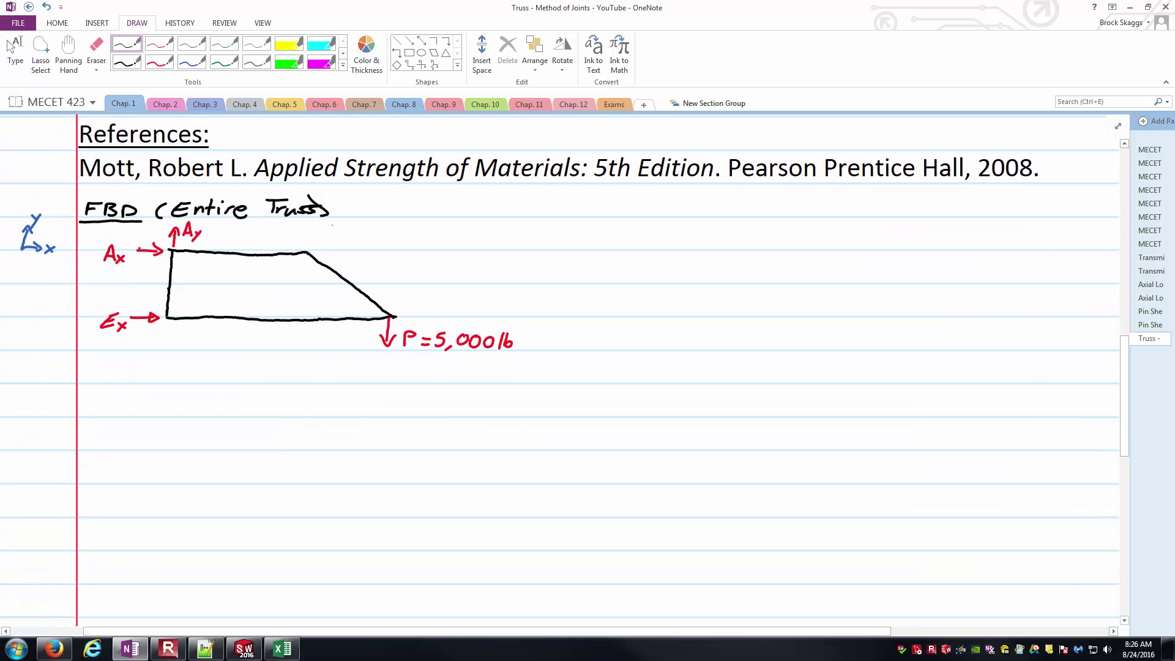
Write blue dimension labels: 12' along the bottom member and 4' along the left side
click(187, 41)
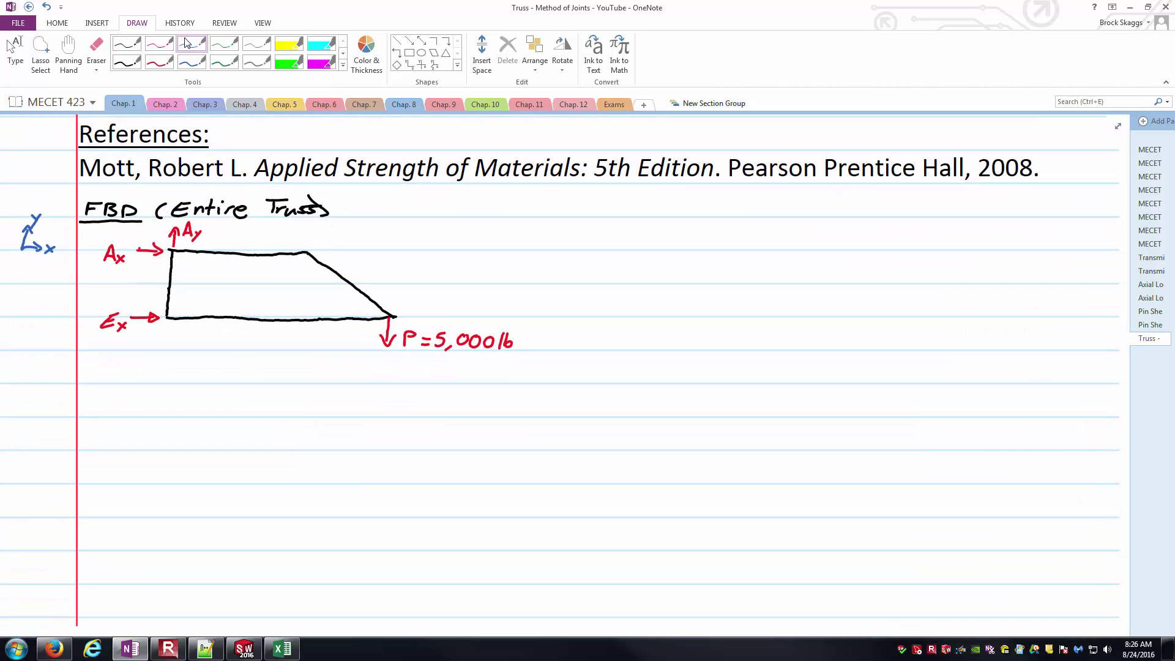
drag(257, 331, 270, 339)
drag(277, 330, 276, 332)
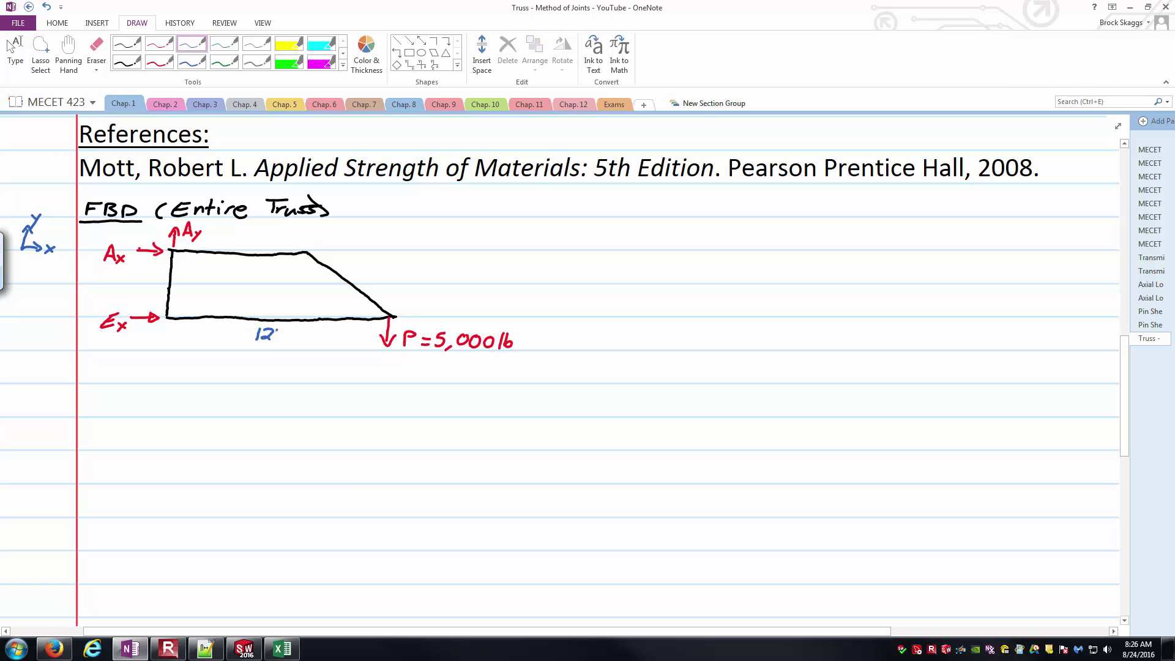
drag(136, 277, 139, 300)
drag(152, 275, 150, 283)
scroll(494, 229, down, 5)
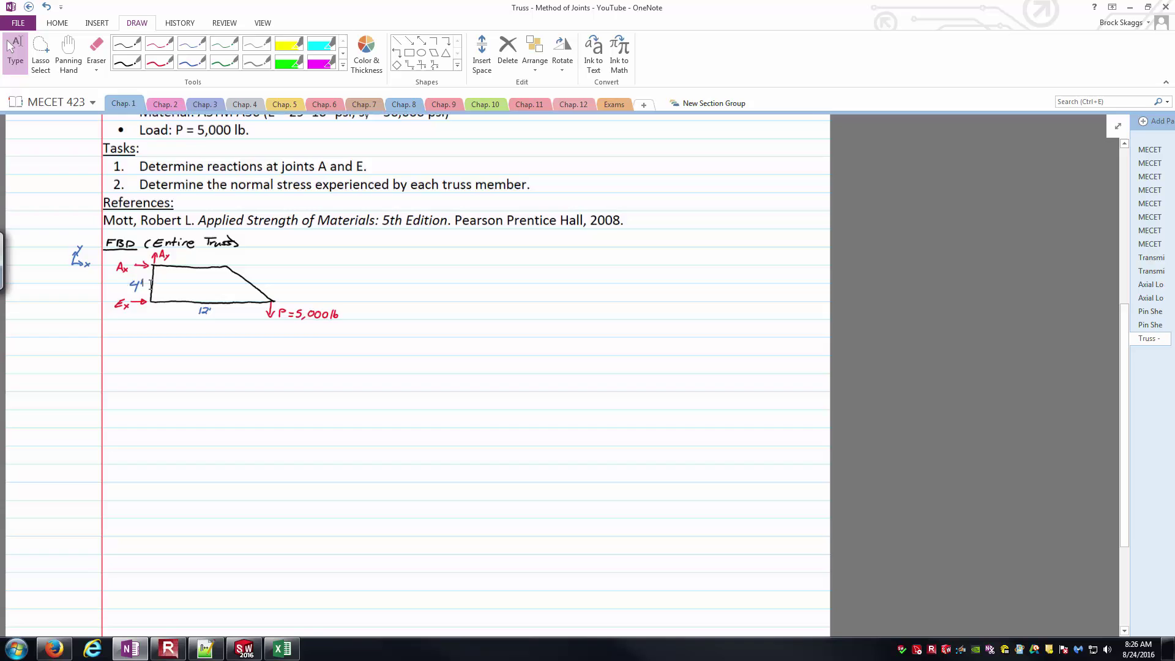
scroll(494, 230, up, 8)
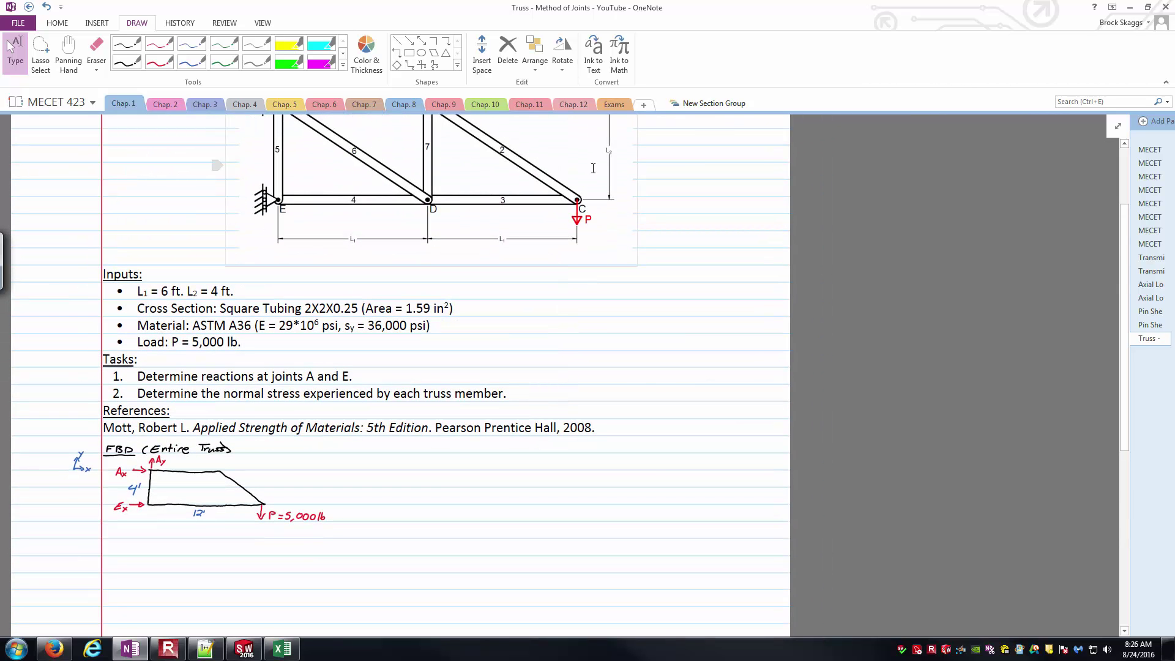
scroll(349, 556, up, 5)
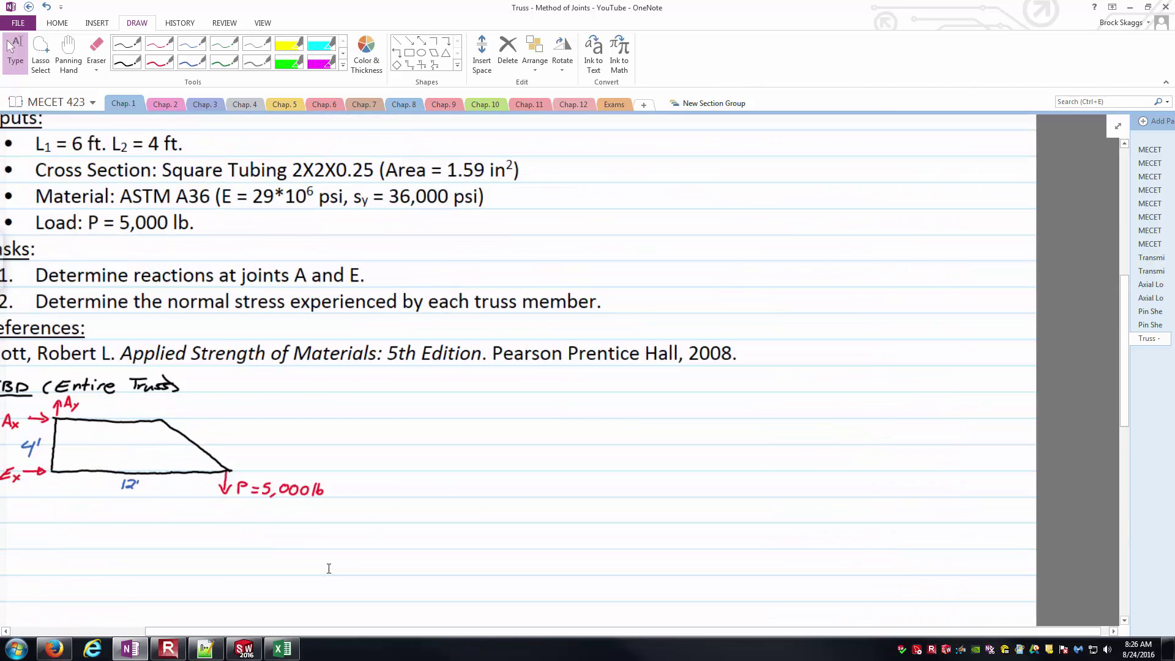
drag(390, 633, 230, 654)
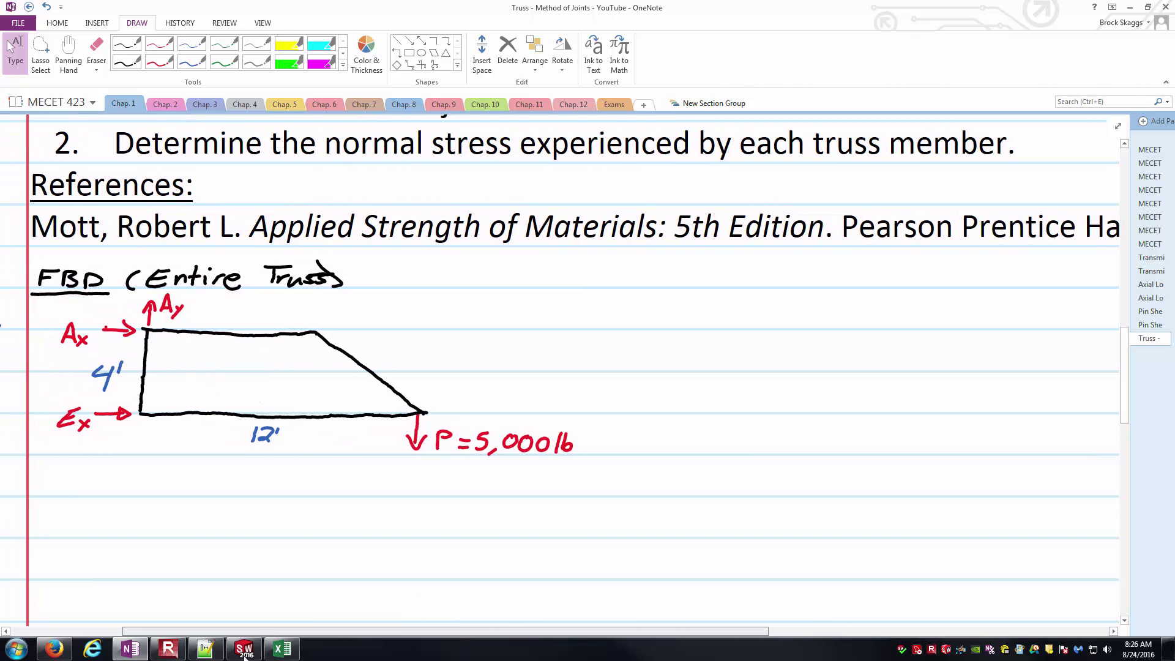
Pick the black pen from the Draw tab's pen gallery
click(134, 52)
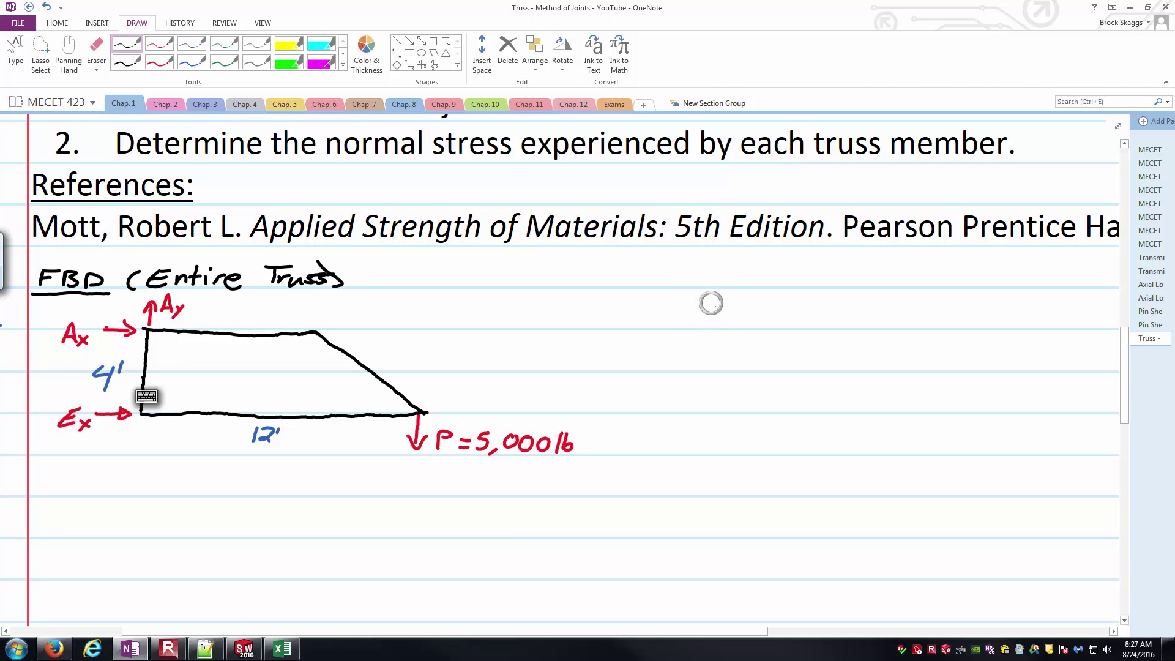
Write ΣM_A with a counter-clockwise-positive sign and an equals sign
mouse_move(710, 300)
mouse_down()
mouse_move(692, 324)
mouse_move(736, 310)
mouse_move(744, 327)
mouse_up()
mouse_move(743, 335)
mouse_down()
mouse_move(752, 315)
mouse_move(760, 336)
mouse_up()
drag(747, 330, 757, 330)
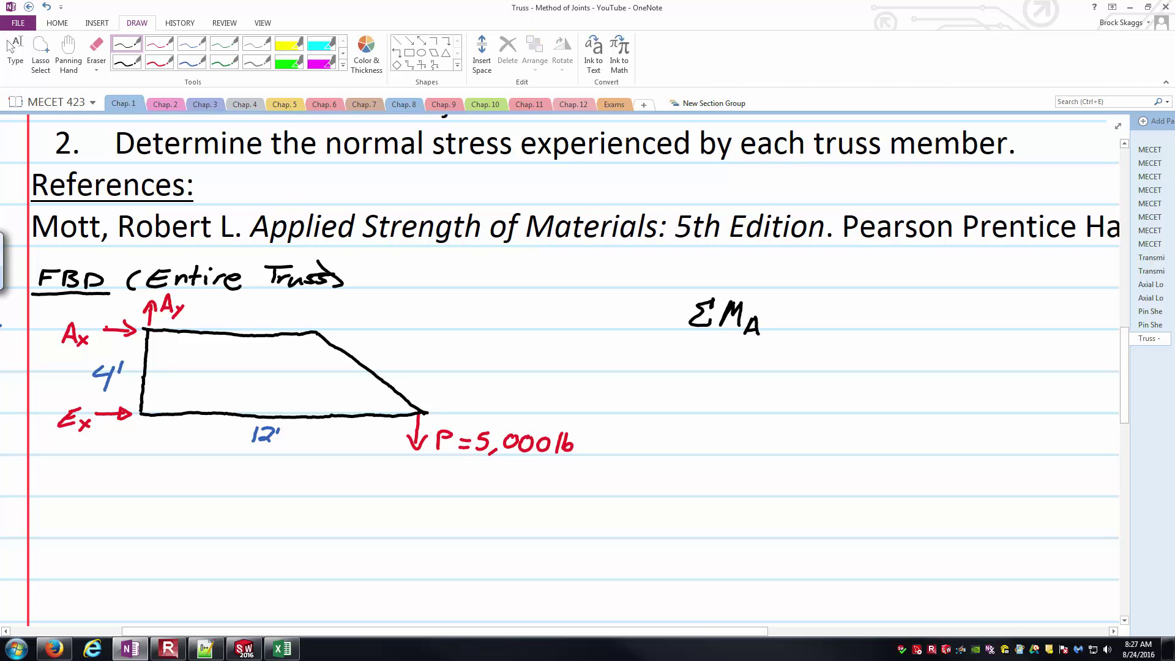
mouse_move(669, 320)
mouse_down()
mouse_move(683, 300)
mouse_move(668, 305)
mouse_move(696, 301)
mouse_up()
drag(692, 294, 701, 294)
drag(774, 312, 790, 318)
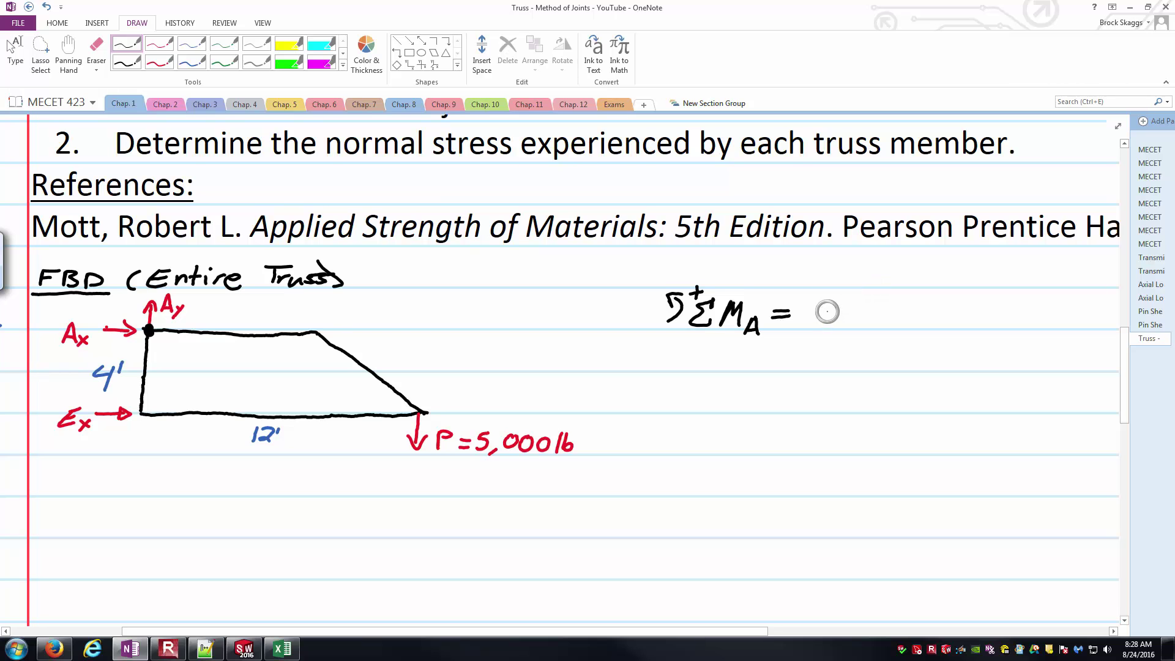
Add the Ex(4ft) moment term
drag(831, 310, 831, 324)
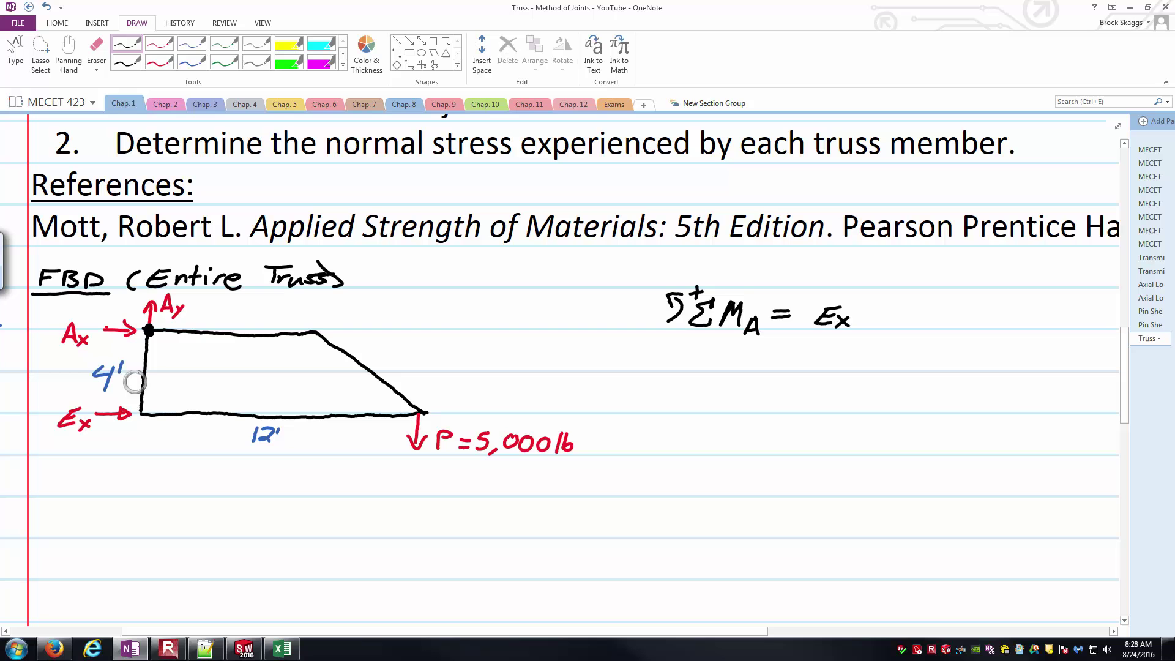
mouse_move(870, 305)
mouse_down()
mouse_move(867, 326)
mouse_move(889, 330)
mouse_up()
mouse_move(912, 307)
mouse_down()
mouse_move(909, 329)
mouse_move(920, 316)
mouse_up()
drag(923, 303, 926, 331)
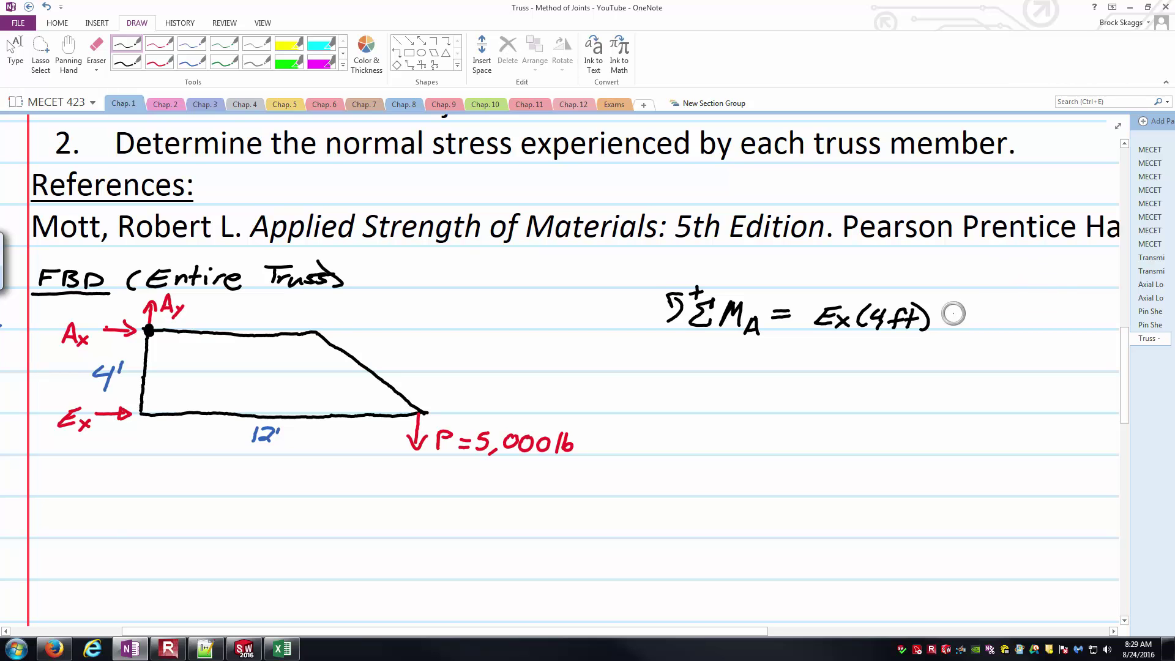
Finish the moment equation with − P(12ft) = 0
drag(943, 317, 974, 326)
drag(973, 308, 995, 328)
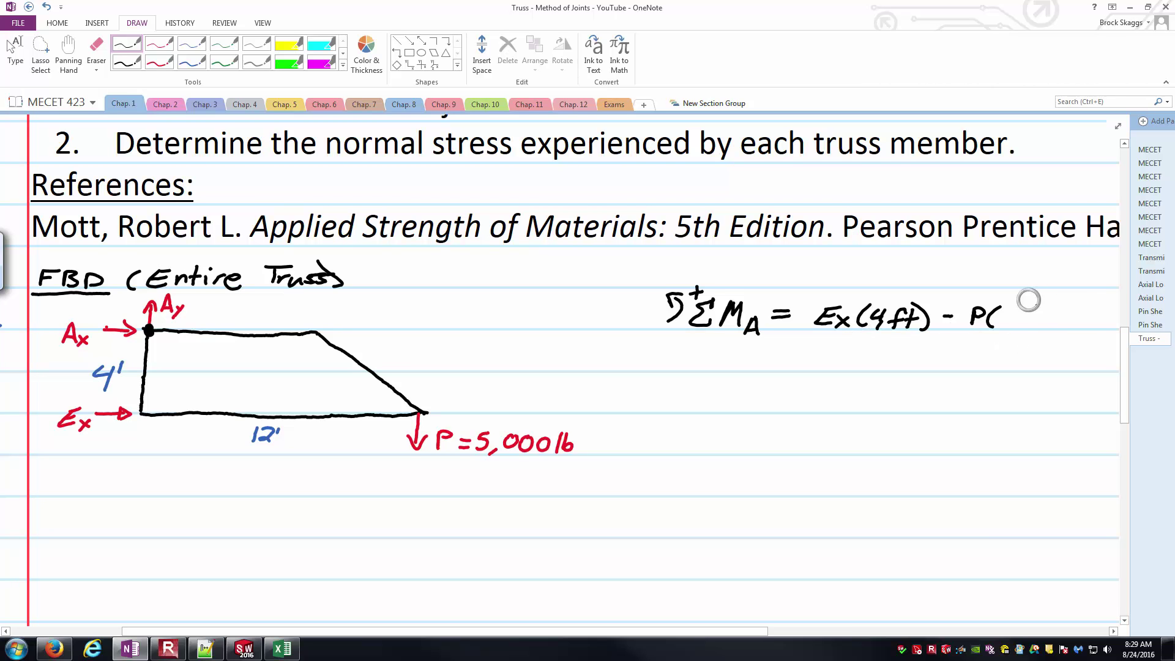
mouse_move(1014, 310)
mouse_down()
mouse_move(1011, 329)
mouse_move(1038, 329)
mouse_up()
drag(1034, 318, 1049, 329)
mouse_move(1042, 317)
mouse_down()
mouse_move(1061, 314)
mouse_move(1062, 329)
mouse_up()
drag(1073, 311, 1087, 319)
mouse_move(1103, 311)
mouse_down()
mouse_move(1094, 324)
mouse_move(1103, 309)
mouse_up()
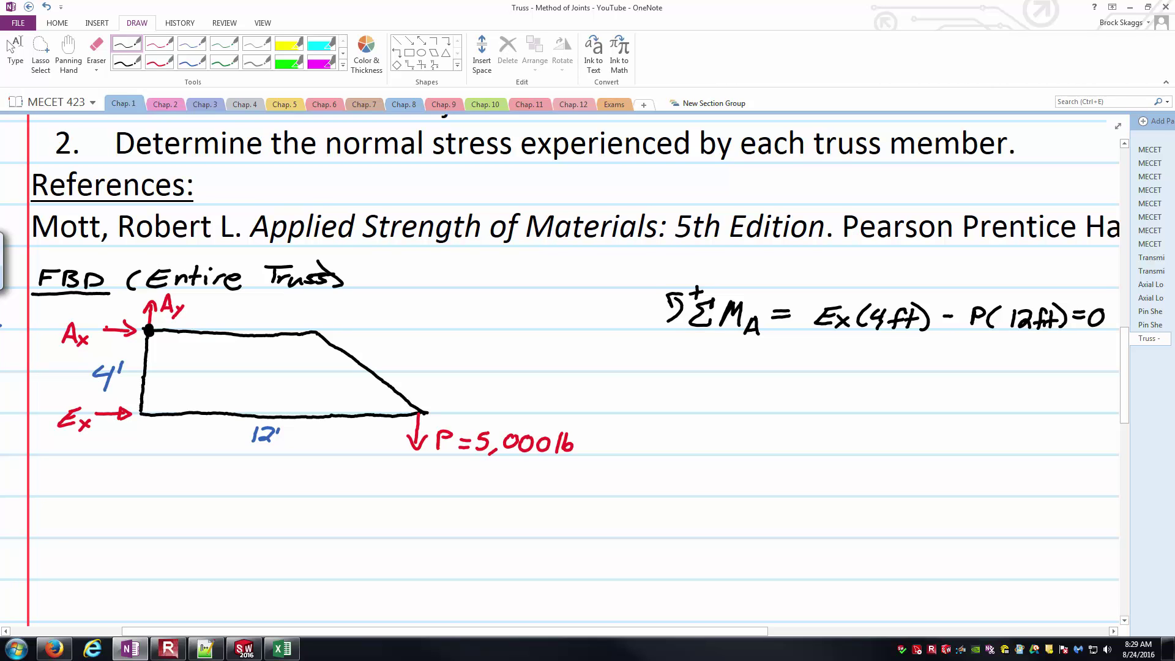
key(Escape)
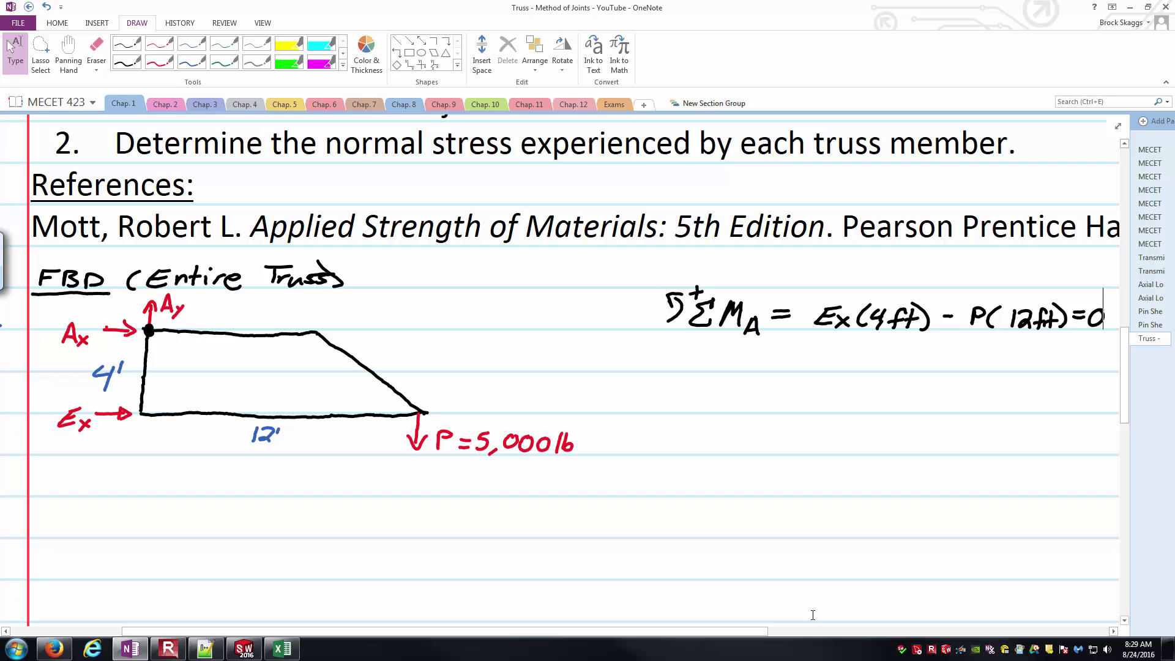
Write Ex = P(12ft/4ft) = 3P below the moment equation
drag(757, 631, 777, 625)
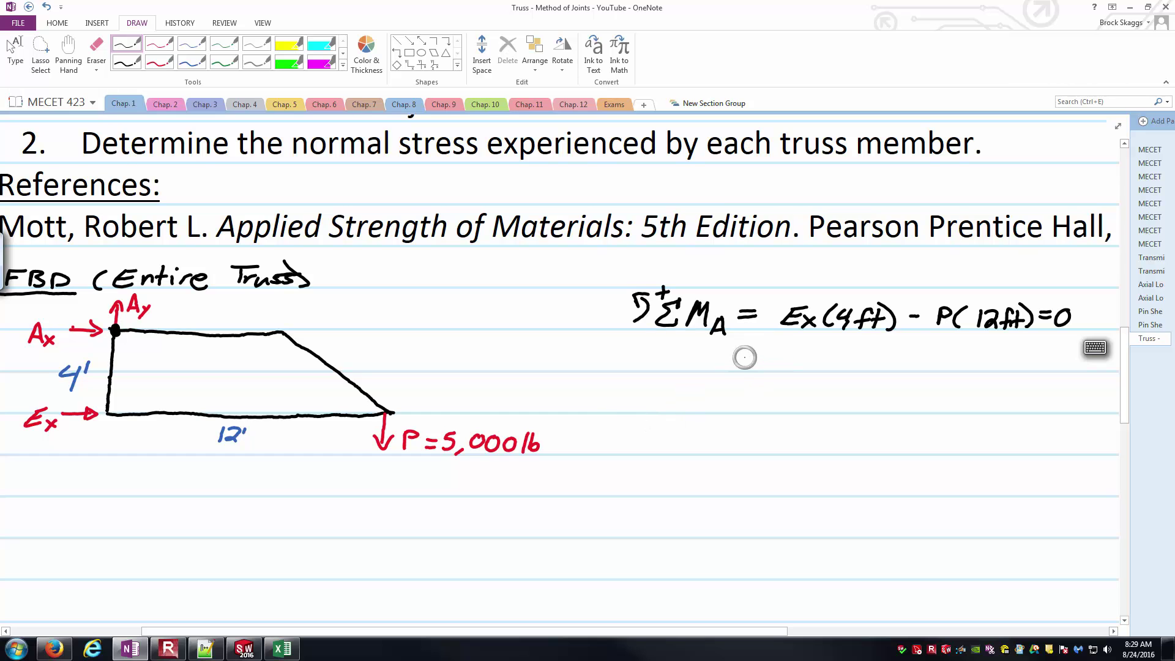
drag(746, 355, 752, 361)
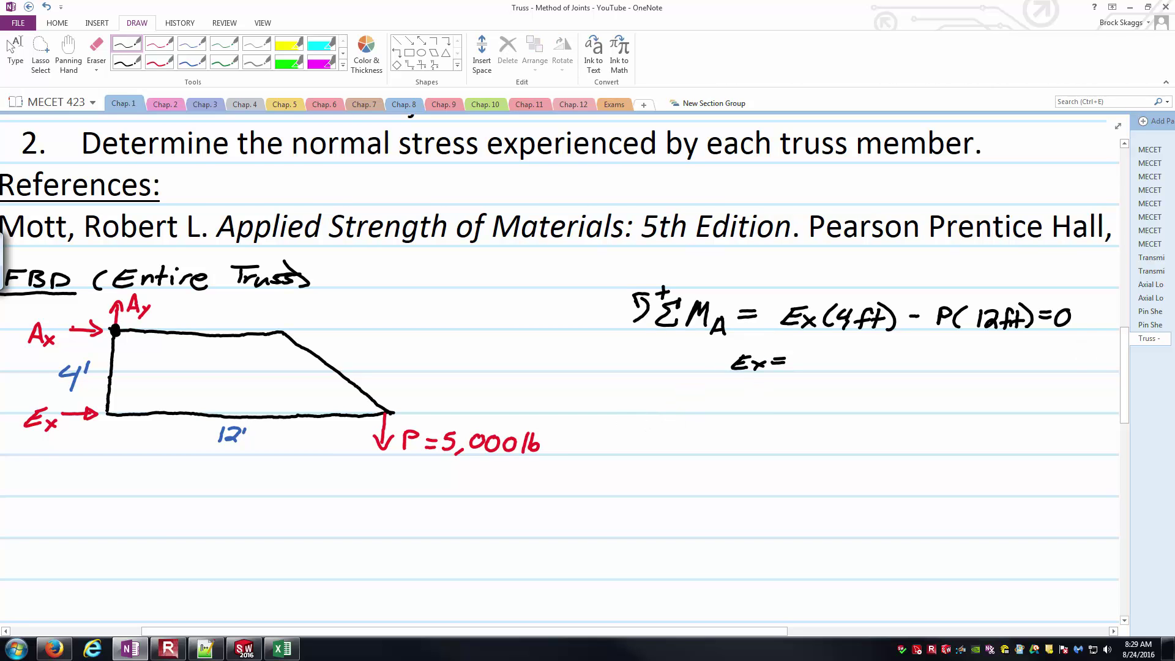
drag(812, 347, 811, 367)
mouse_move(813, 347)
mouse_down()
mouse_move(814, 359)
mouse_move(847, 367)
mouse_move(857, 344)
mouse_move(887, 347)
mouse_up()
mouse_move(882, 340)
mouse_down()
mouse_move(907, 366)
mouse_move(904, 352)
mouse_move(875, 372)
mouse_up()
mouse_move(892, 355)
mouse_down()
mouse_move(883, 374)
mouse_move(899, 372)
mouse_up()
mouse_move(887, 365)
mouse_down()
mouse_move(903, 361)
mouse_move(908, 338)
mouse_move(953, 356)
mouse_up()
drag(933, 364, 1033, 357)
drag(1019, 365, 1034, 365)
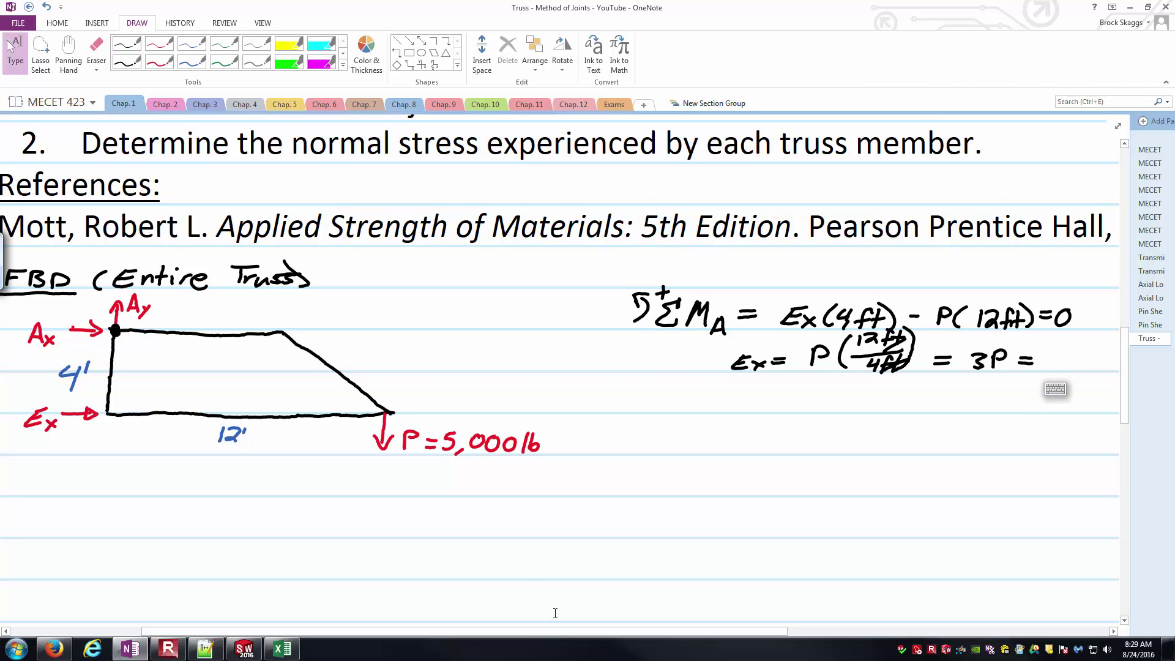
Substitute the load to get 3(5,000 lb) = 15,000 lb
drag(582, 631, 656, 633)
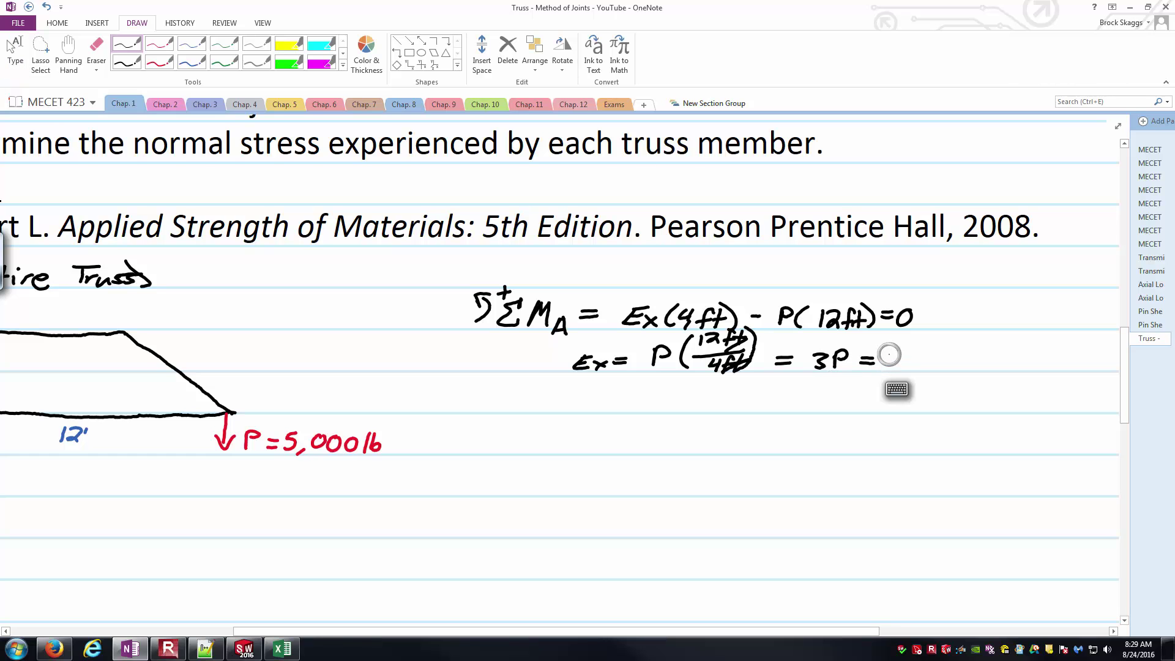
mouse_move(896, 352)
mouse_down()
mouse_move(910, 358)
mouse_move(896, 366)
mouse_move(948, 371)
mouse_move(1063, 358)
mouse_move(1079, 367)
mouse_up()
mouse_move(1100, 350)
mouse_down()
mouse_move(1089, 366)
mouse_move(1115, 354)
mouse_up()
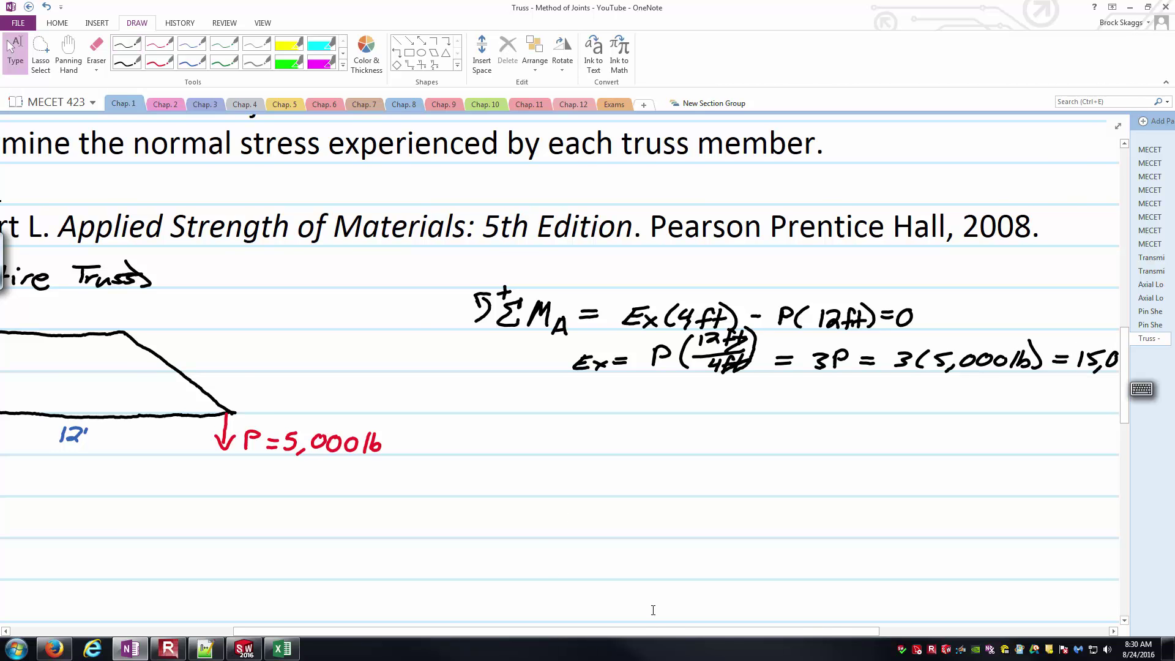
drag(669, 631, 781, 626)
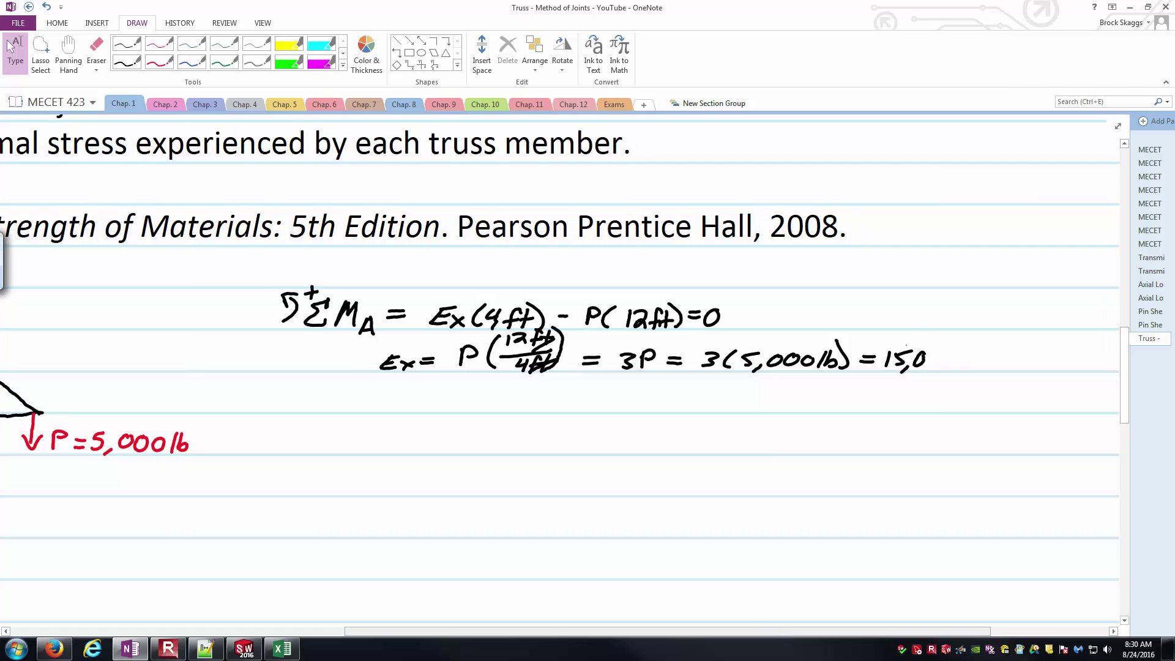
drag(941, 355, 942, 355)
drag(959, 355, 984, 370)
key(Escape)
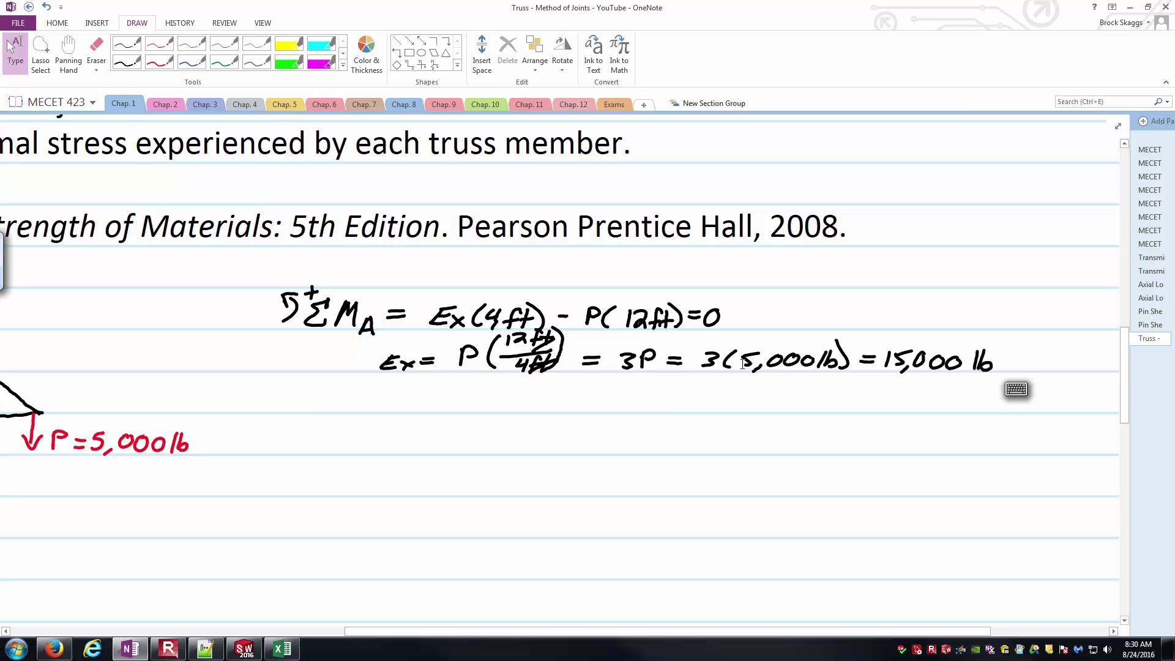
Scroll and zoom to review the Ex solution
scroll(685, 416, down, 3)
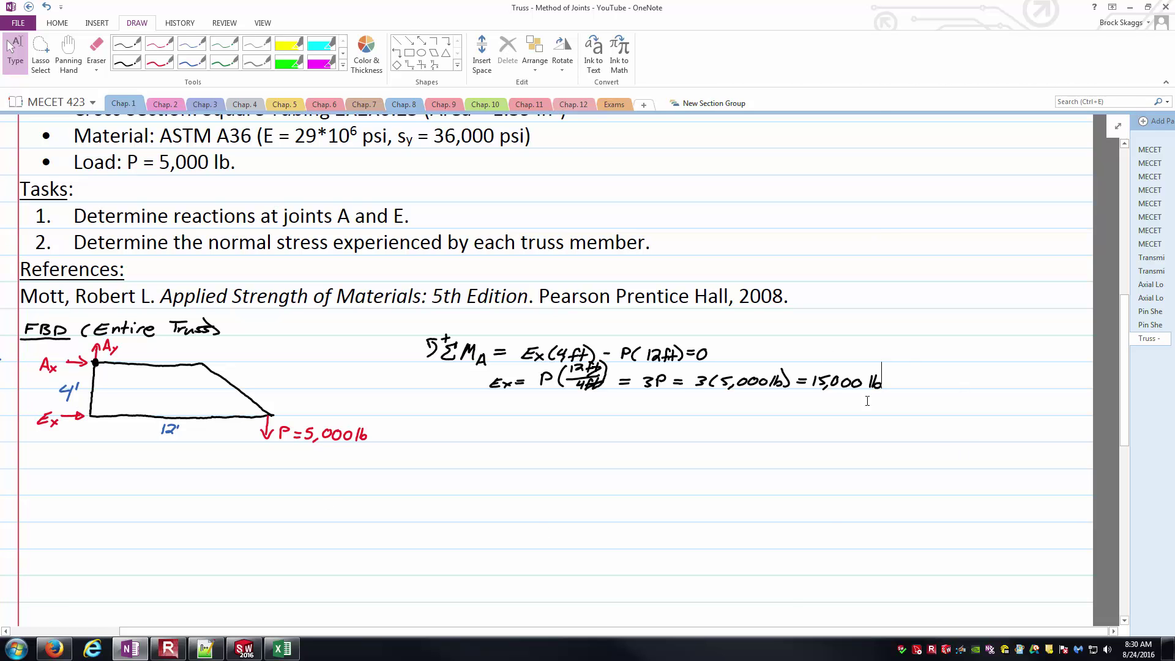
drag(790, 632, 667, 637)
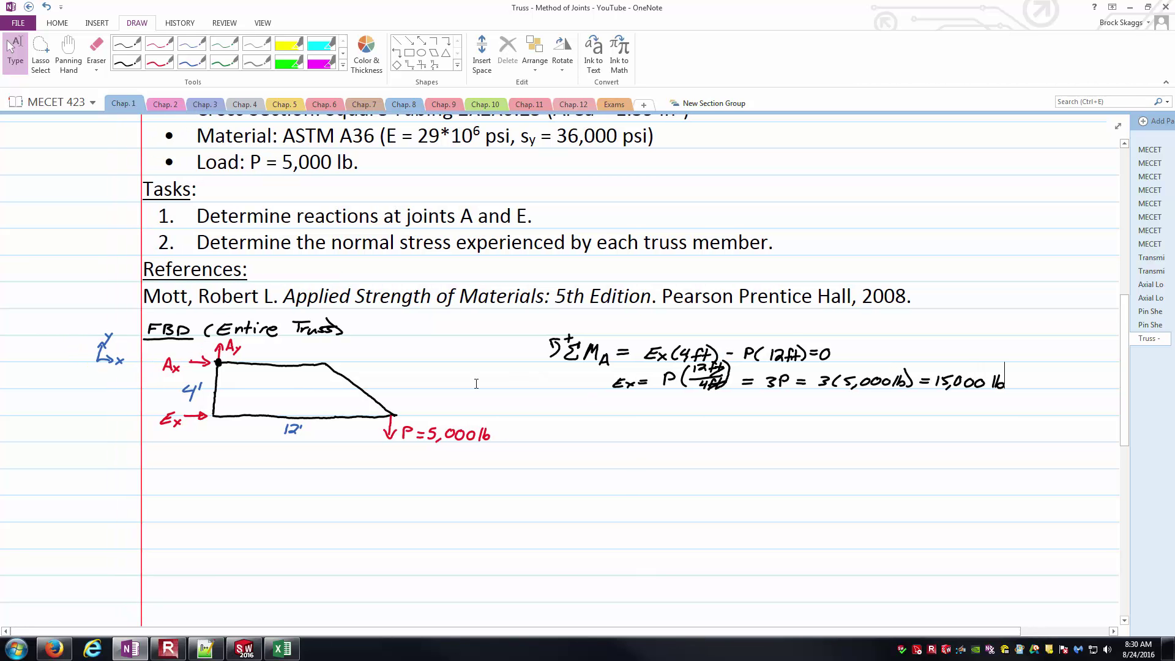
ctrl+scroll(476, 384, up, 3)
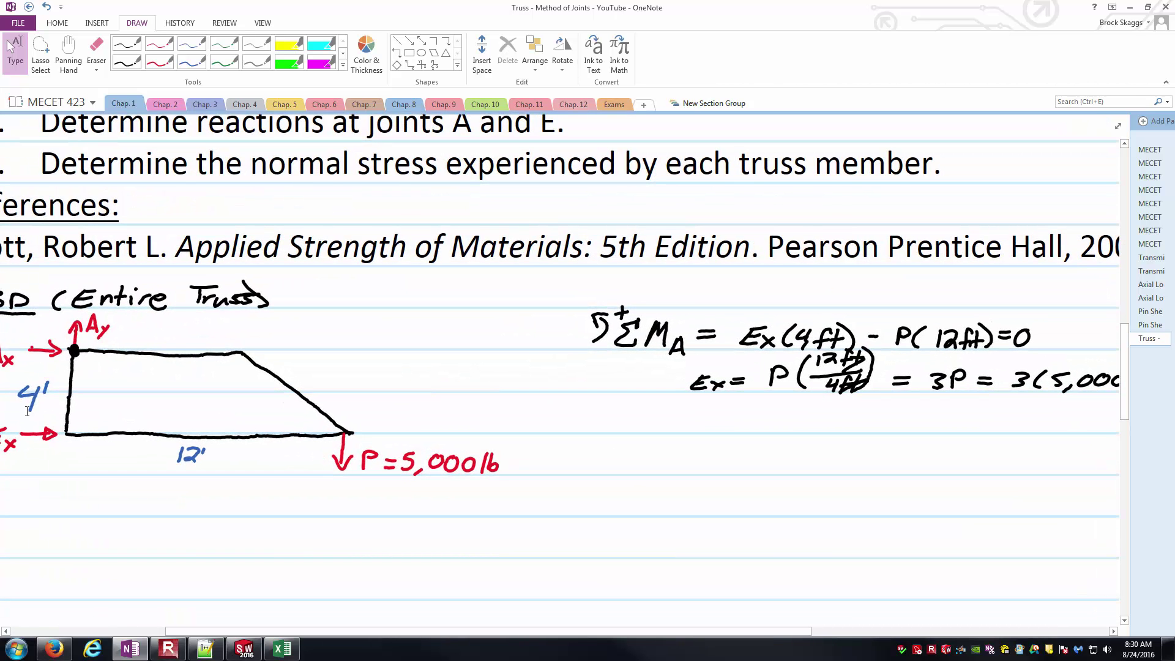
drag(603, 633, 575, 637)
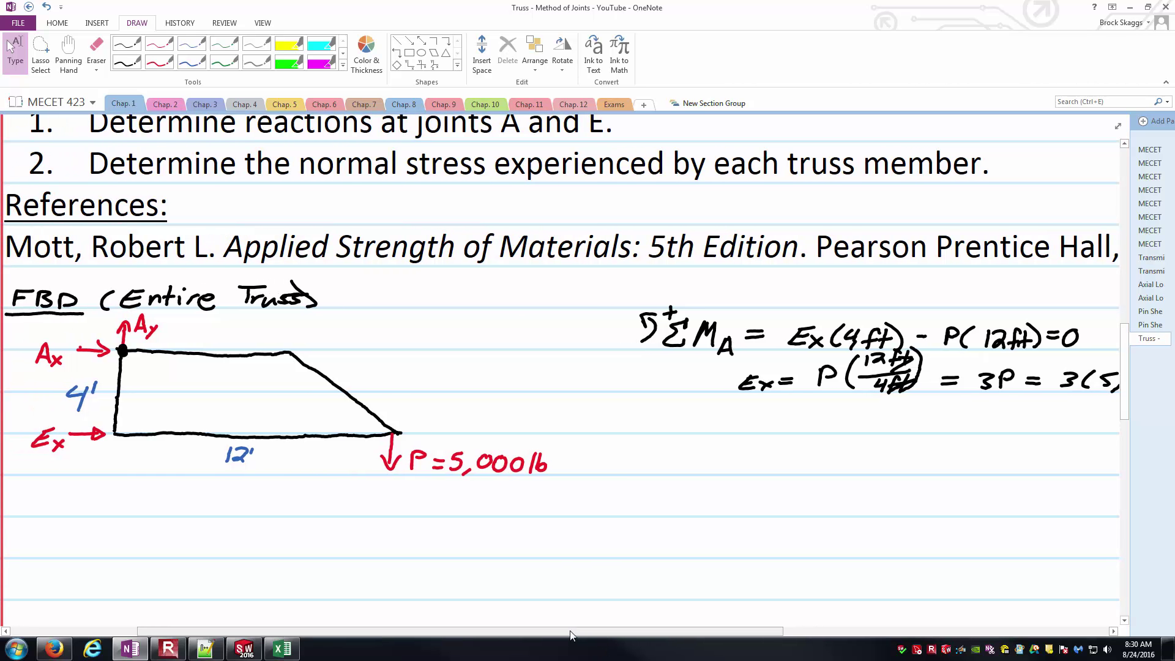
ctrl+scroll(570, 635, up, 1)
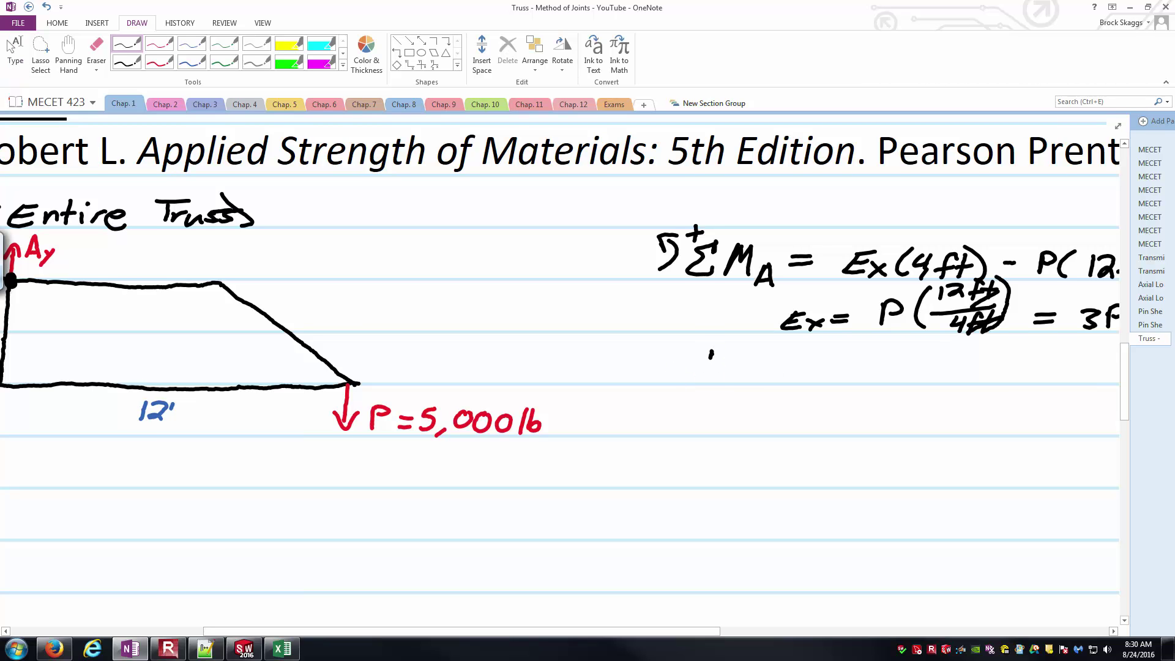
Handwrite the horizontal balance ΣFx = Ax + Ex = 0 below the moment equations in black ink
drag(712, 352, 709, 374)
mouse_move(723, 354)
mouse_down()
mouse_move(719, 379)
mouse_move(741, 350)
mouse_up()
drag(721, 367, 745, 381)
mouse_move(747, 369)
mouse_down()
mouse_move(731, 381)
mouse_move(770, 365)
mouse_up()
drag(753, 375, 771, 374)
ctrl+scroll(765, 429, down, 3)
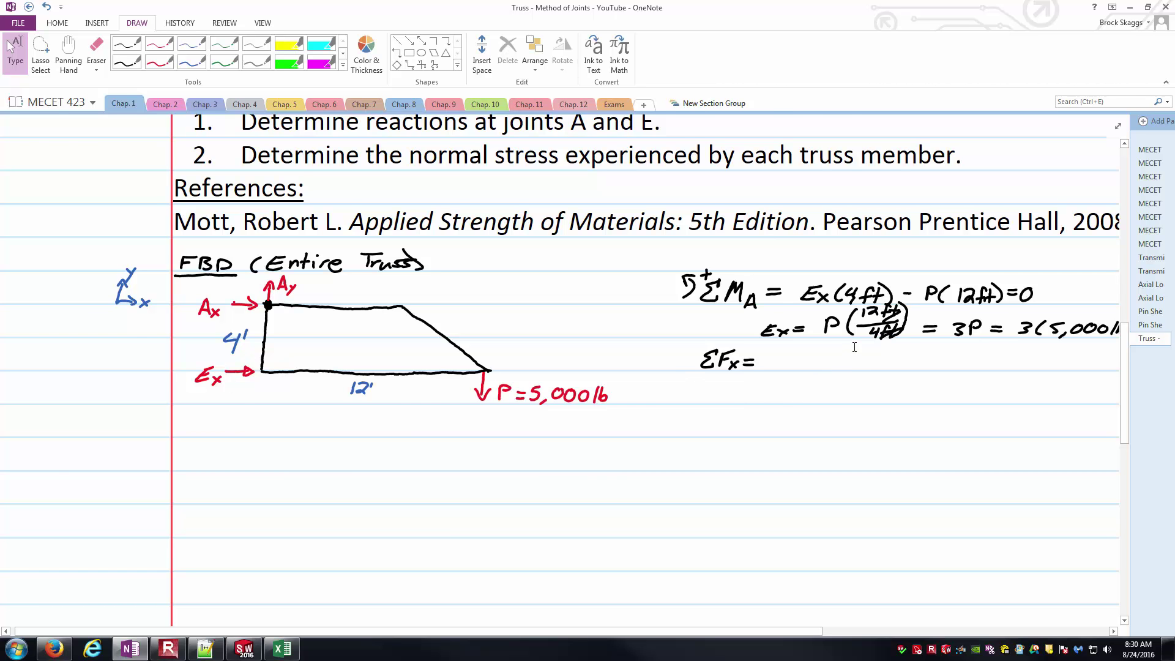
ctrl+scroll(854, 347, up, 3)
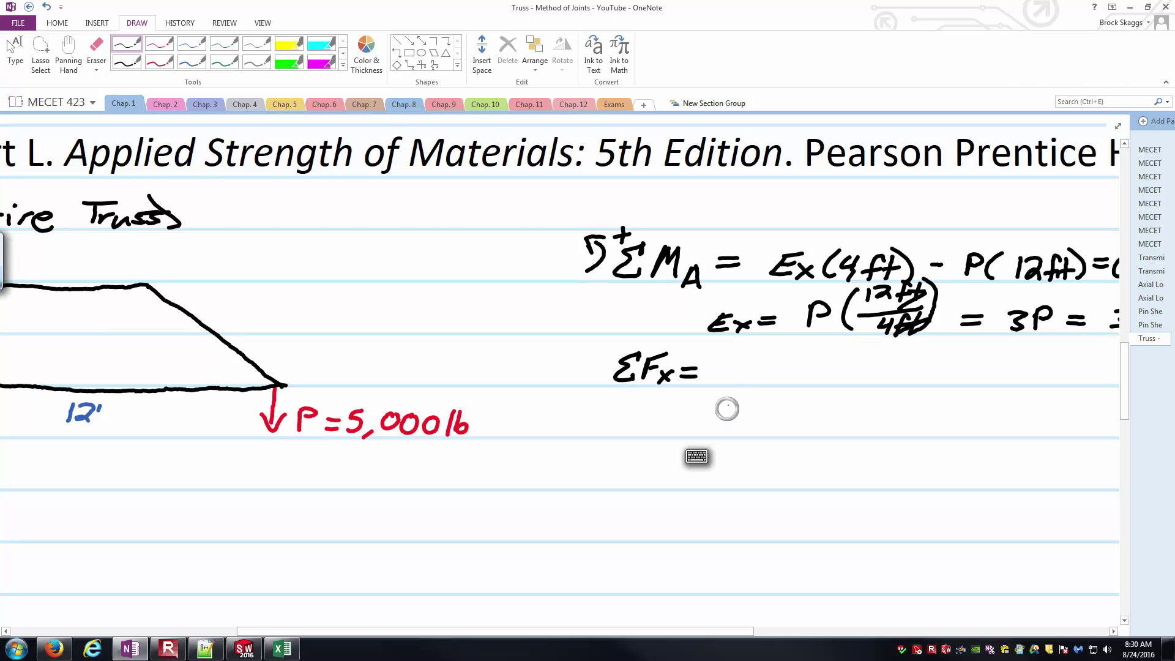
mouse_move(720, 383)
mouse_down()
mouse_move(738, 374)
mouse_move(749, 386)
mouse_up()
drag(750, 375, 737, 387)
drag(770, 368, 773, 377)
mouse_move(803, 363)
mouse_down()
mouse_move(788, 383)
mouse_move(806, 384)
mouse_up()
drag(794, 375, 816, 363)
mouse_move(814, 374)
mouse_down()
mouse_move(830, 387)
mouse_move(809, 391)
mouse_move(867, 377)
mouse_up()
mouse_move(897, 365)
mouse_down()
mouse_move(882, 376)
mouse_move(897, 366)
mouse_up()
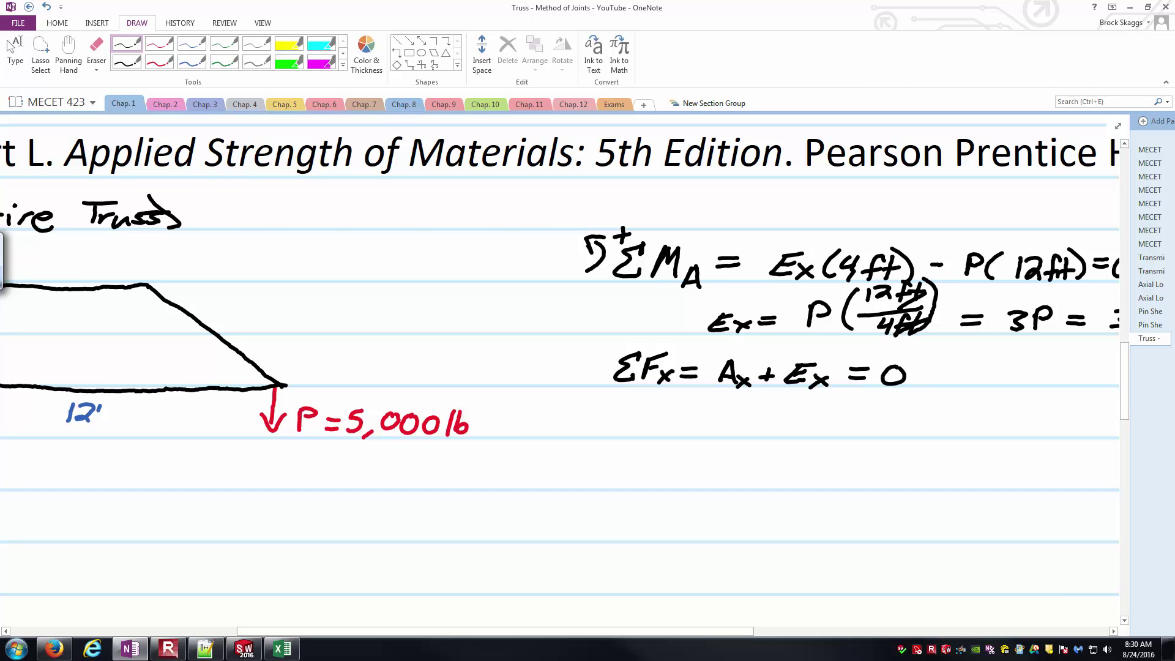
Write Ax = -Ex = on the line below the force balance
mouse_move(723, 428)
mouse_down()
mouse_move(732, 405)
mouse_move(738, 421)
mouse_up()
drag(745, 417, 762, 431)
mouse_move(762, 416)
mouse_down()
mouse_move(746, 433)
mouse_move(788, 416)
mouse_up()
drag(770, 427, 813, 421)
mouse_move(833, 422)
mouse_down()
mouse_move(818, 436)
mouse_move(852, 411)
mouse_up()
mouse_move(846, 423)
mouse_down()
mouse_move(860, 440)
mouse_move(842, 439)
mouse_move(901, 418)
mouse_up()
drag(882, 428, 893, 427)
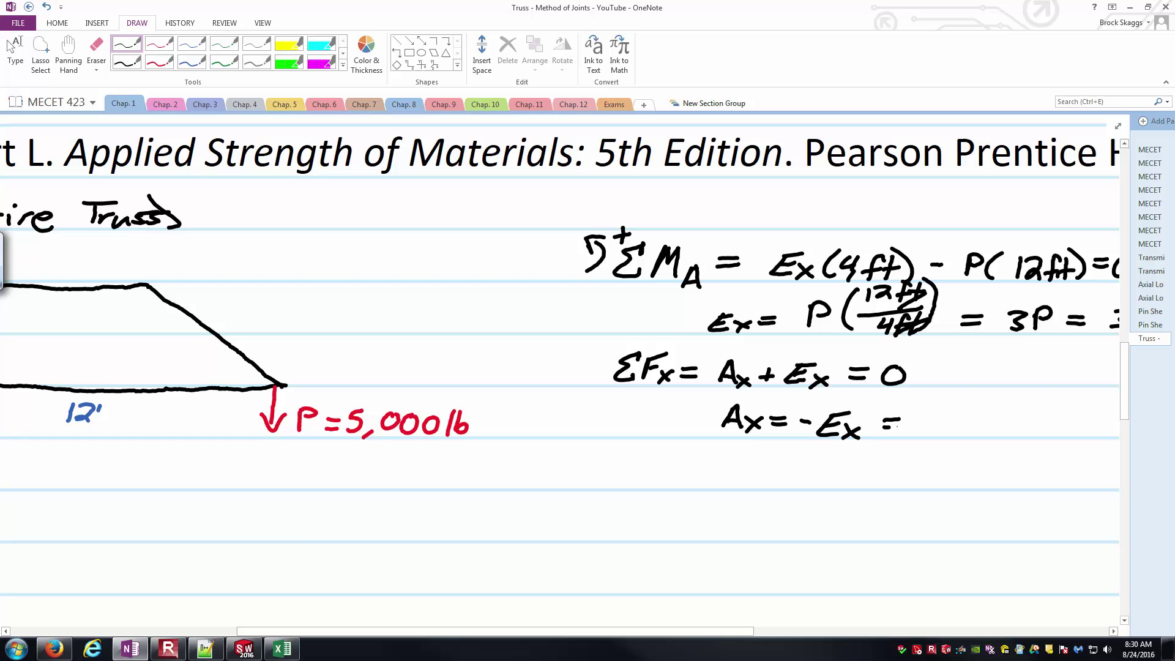
key(Escape)
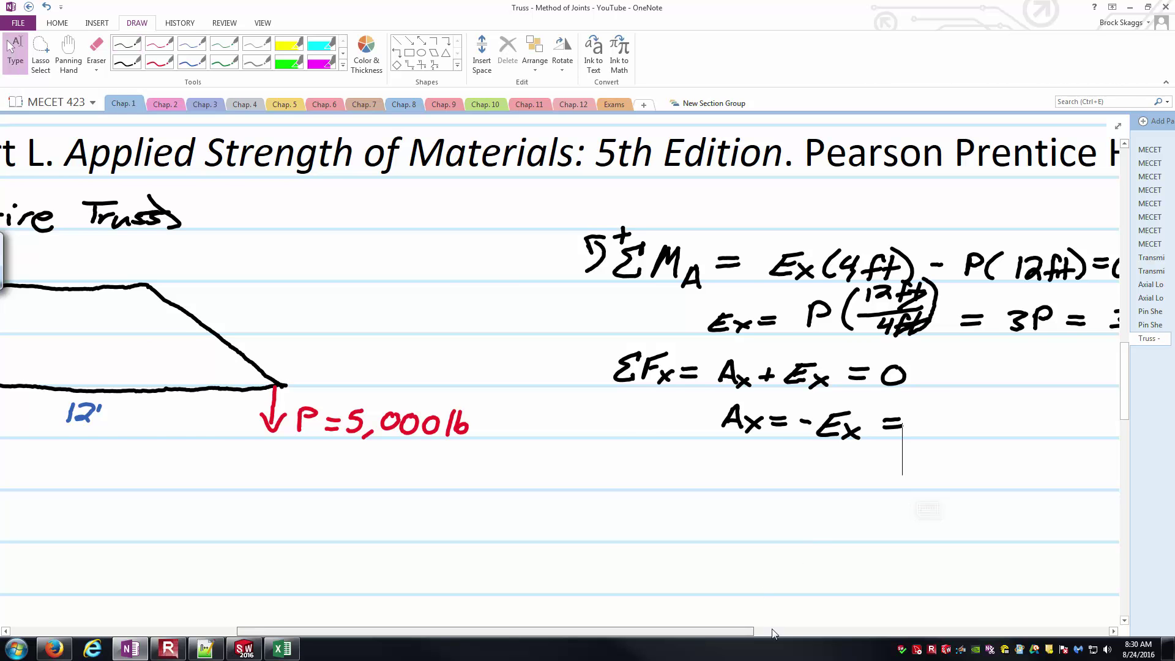
Finish the line with the value -15,000 lb and zoom out to see the problem
scroll(859, 627, right, 3)
scroll(859, 626, right, 3)
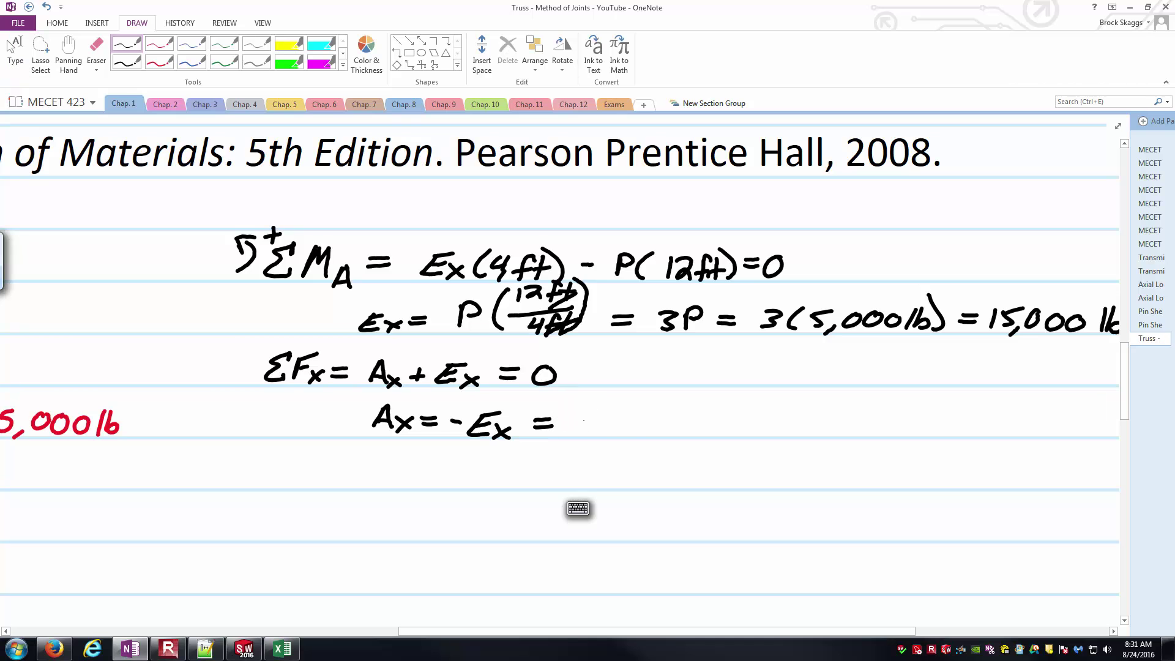
drag(584, 421, 598, 420)
drag(611, 411, 612, 432)
mouse_move(624, 412)
mouse_down()
mouse_move(640, 411)
mouse_move(634, 439)
mouse_move(657, 417)
mouse_move(702, 418)
mouse_up()
mouse_move(730, 411)
mouse_down()
mouse_move(726, 433)
mouse_move(740, 430)
mouse_up()
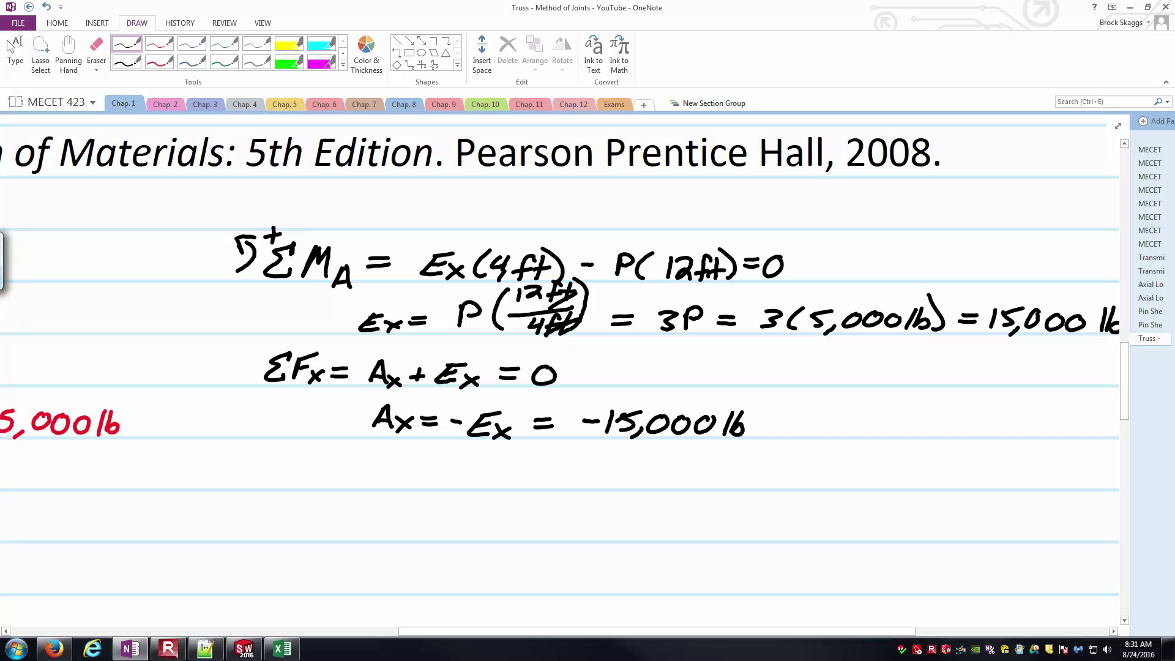
key(alt+d)
key(t)
scroll(766, 456, down, 3)
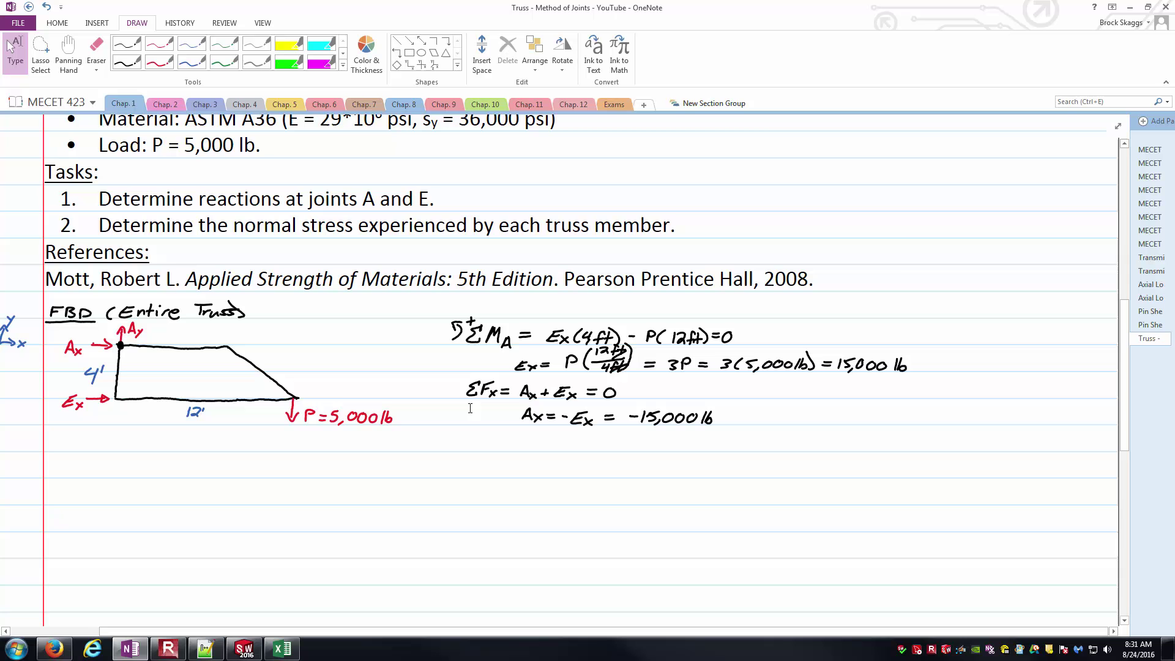
Handwrite the vertical balance ΣFy = Ay - P = 0 below the Ax line
scroll(517, 472, up, 3)
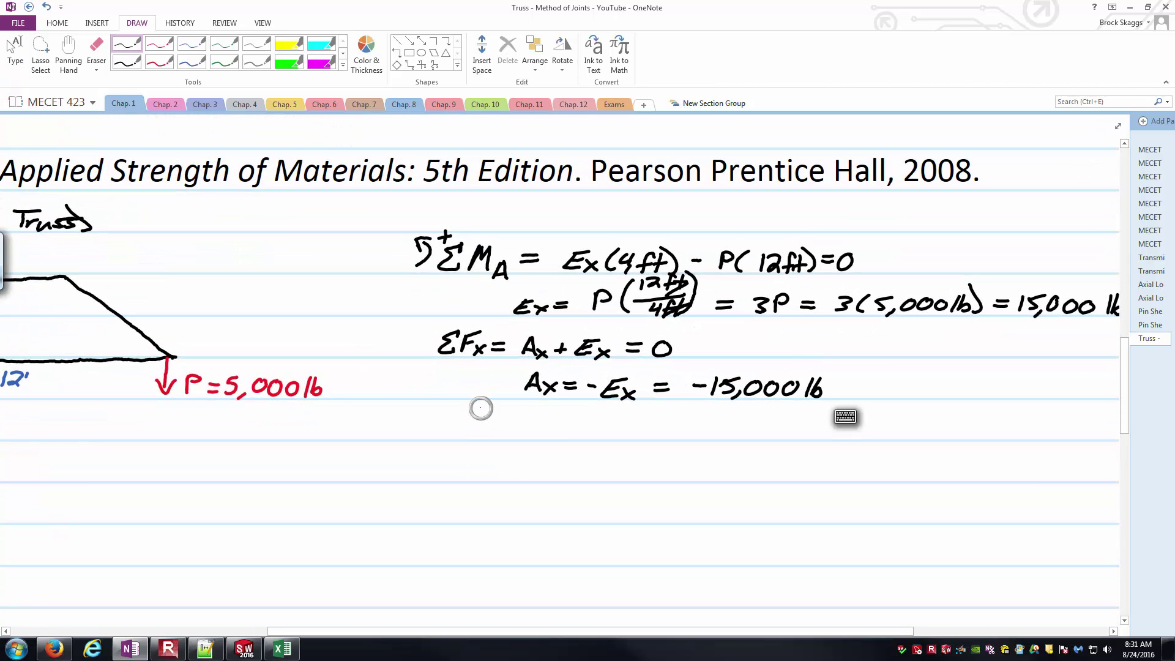
mouse_move(463, 414)
mouse_down()
mouse_move(444, 438)
mouse_move(464, 439)
mouse_move(495, 413)
mouse_up()
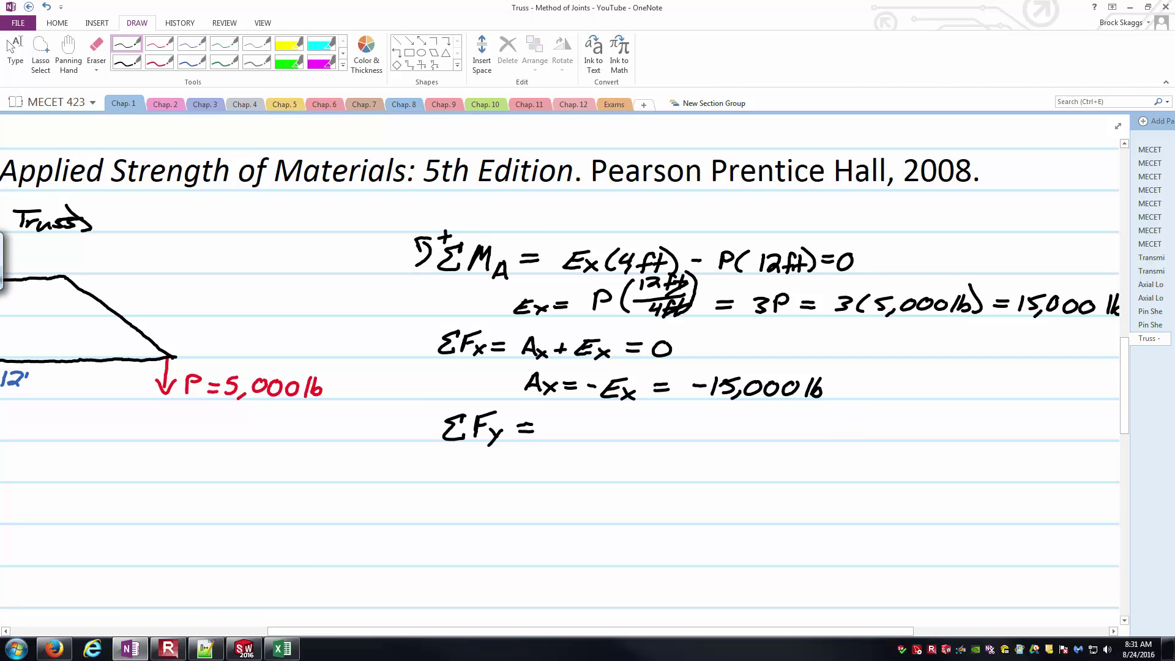
scroll(481, 429, down, 3)
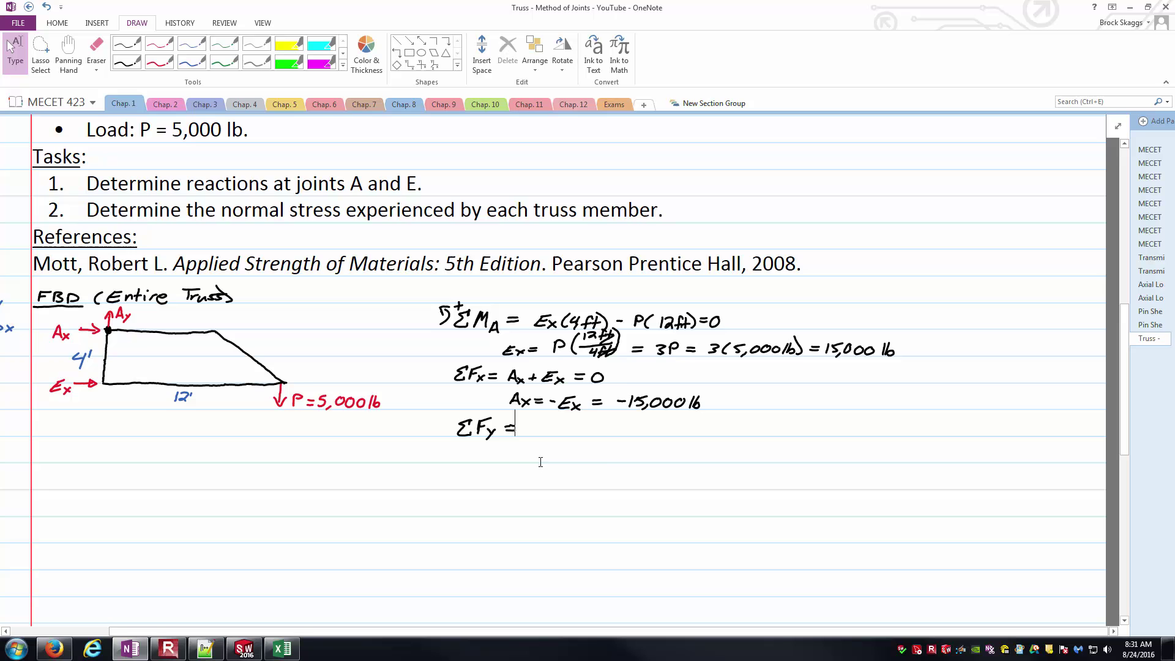
scroll(606, 458, up, 3)
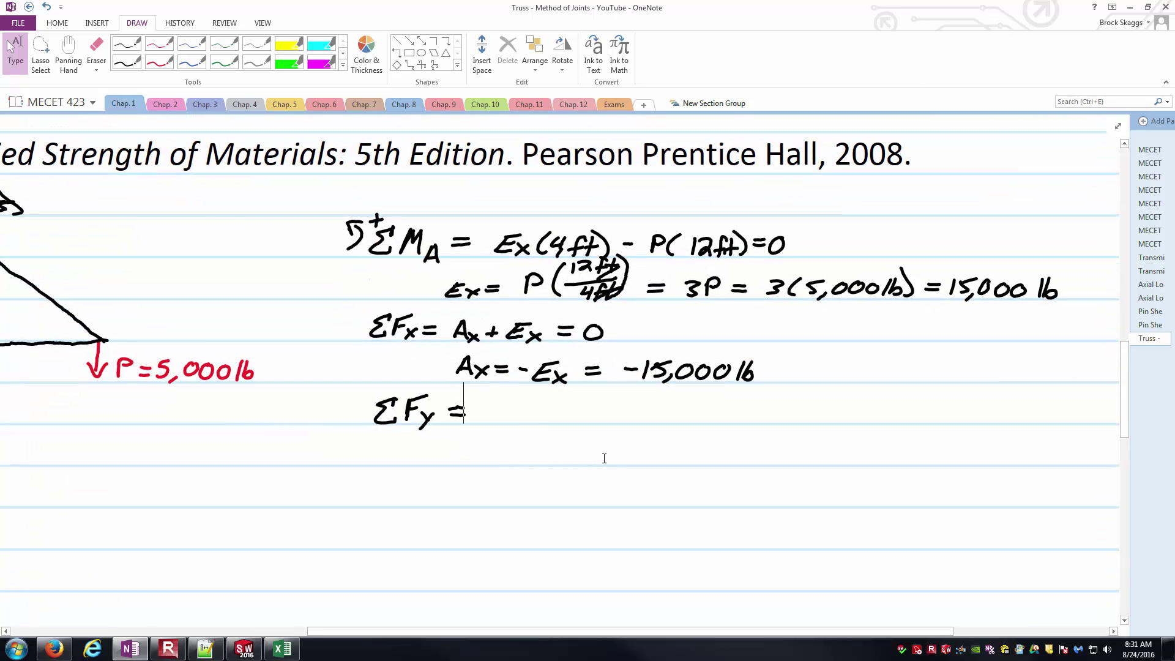
mouse_move(482, 424)
mouse_down()
mouse_move(489, 404)
mouse_move(497, 416)
mouse_up()
drag(501, 415, 502, 434)
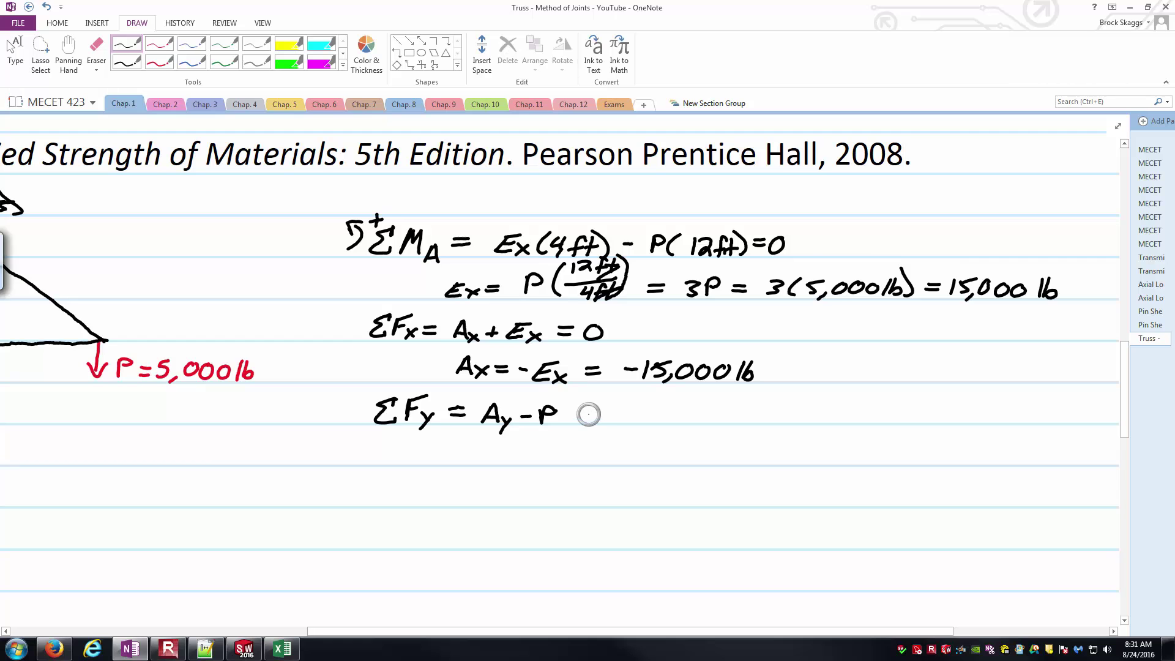
drag(577, 413, 619, 410)
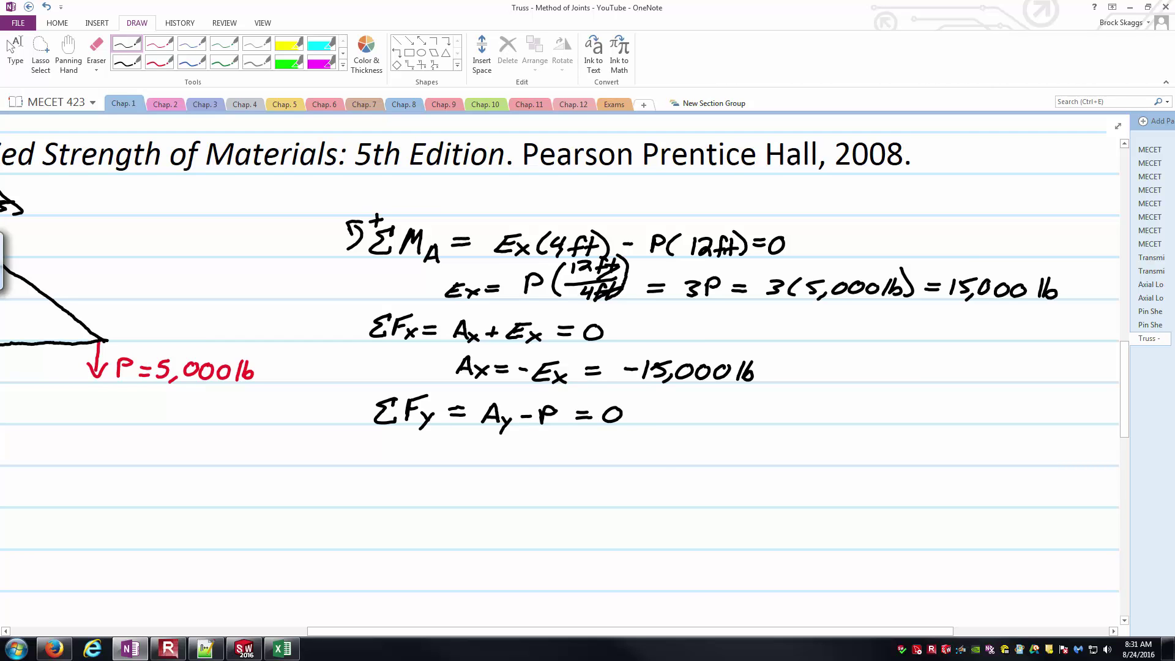
Write Ay = P = 5,000 lb on the next line, cancelling the rectangle drawing mode
drag(485, 458, 501, 458)
mouse_move(619, 445)
mouse_down()
mouse_move(606, 451)
mouse_move(619, 469)
mouse_up()
mouse_move(643, 450)
mouse_down()
mouse_move(633, 466)
mouse_move(646, 453)
mouse_up()
drag(664, 451, 666, 453)
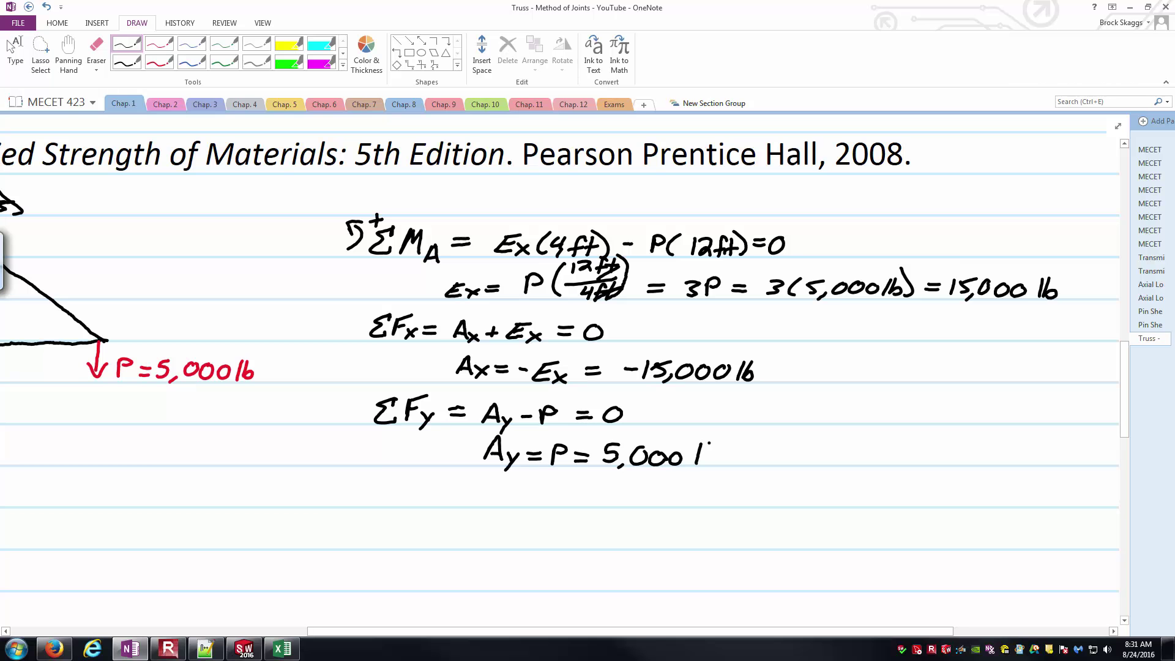
scroll(704, 459, down, 3)
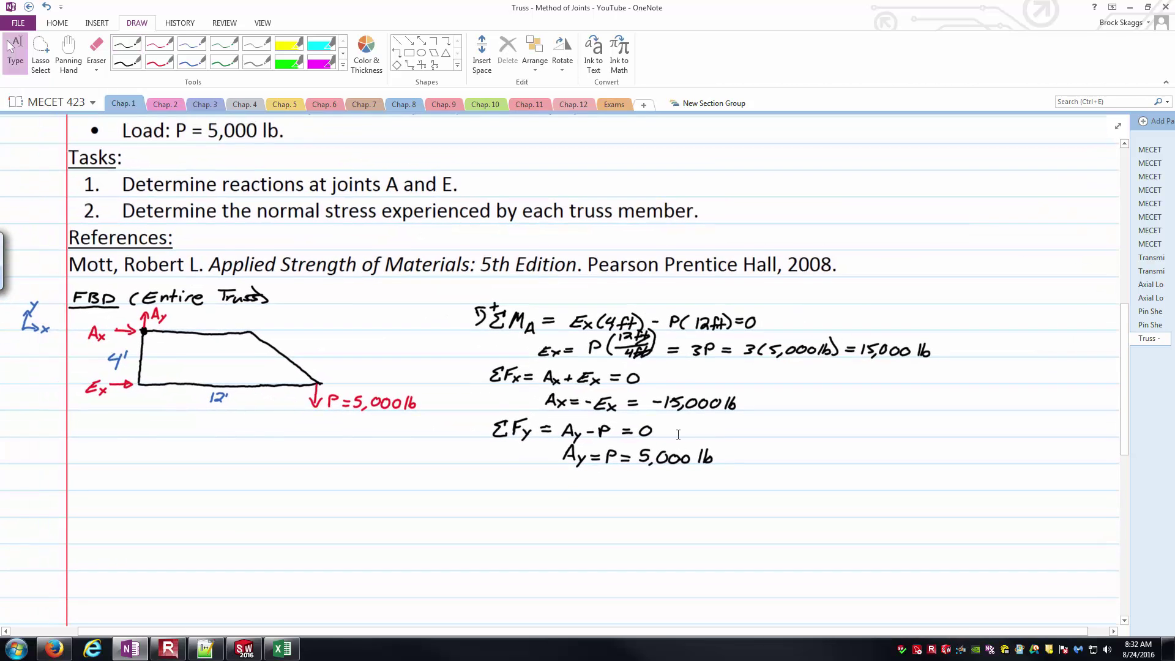
click(410, 54)
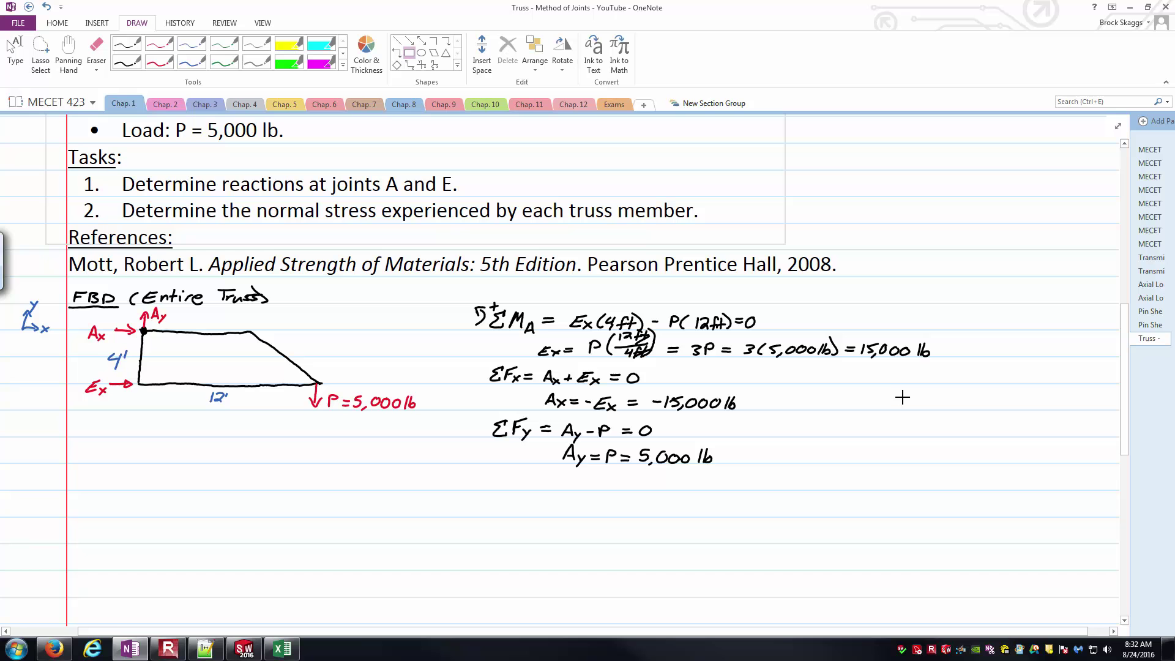
key(Escape)
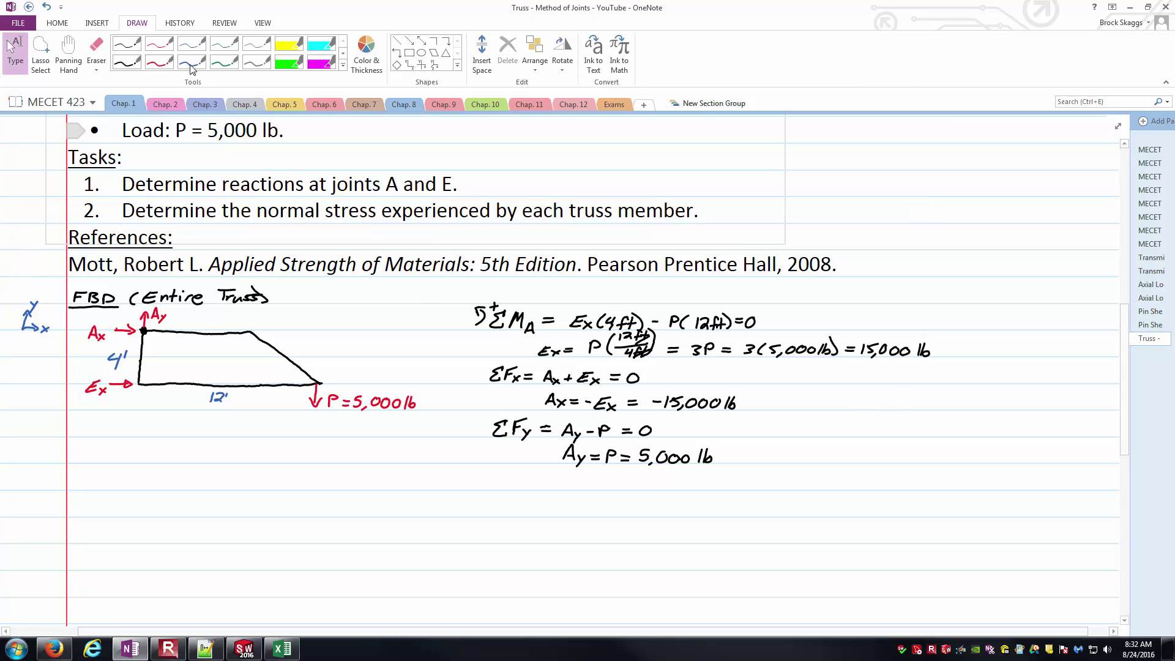
Underline the Ex 15,000 lb and Ax -15,000 lb results in blue ink
click(191, 44)
scroll(838, 353, up, 3)
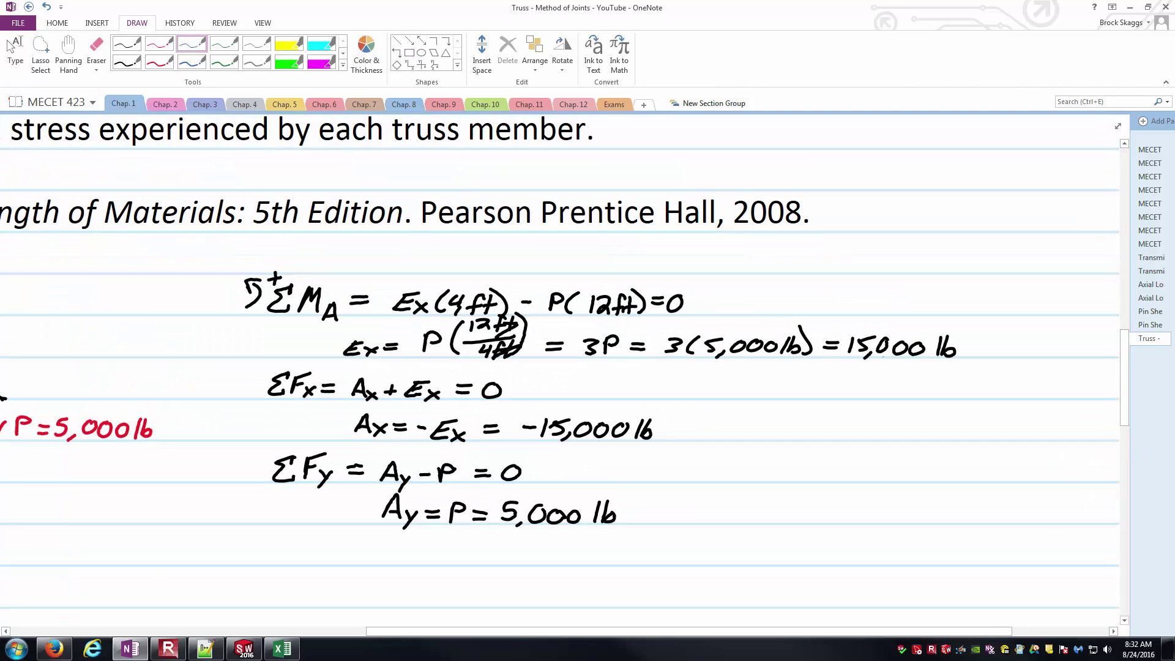
drag(847, 363, 960, 366)
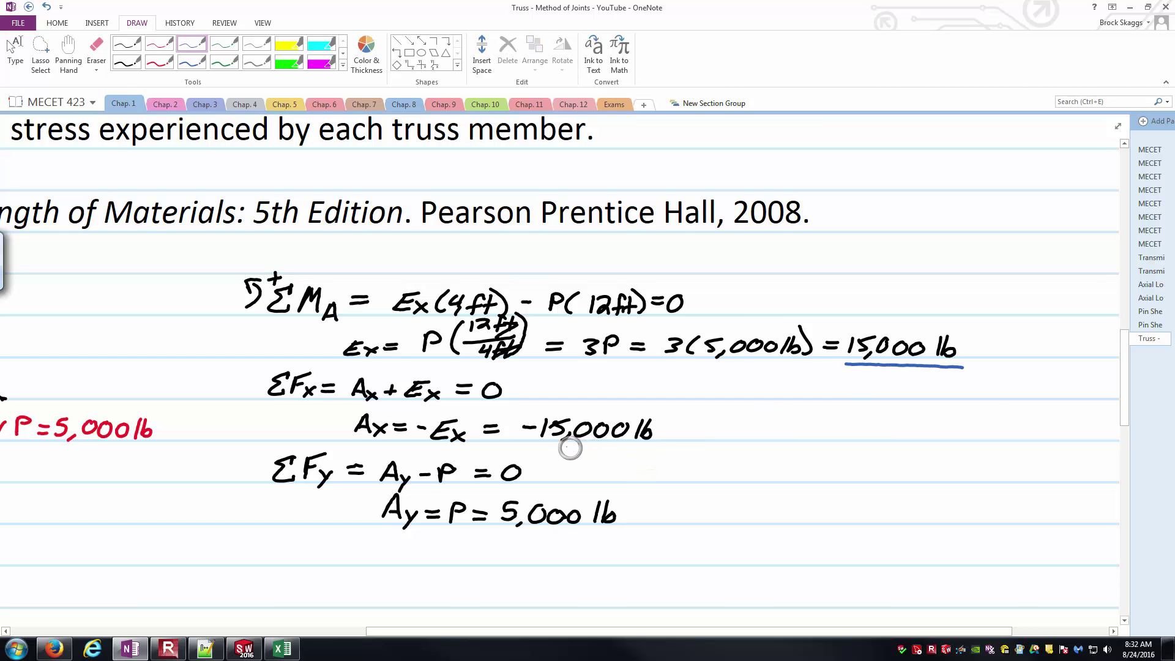
drag(522, 443, 650, 446)
key(Escape)
scroll(595, 447, down, 5)
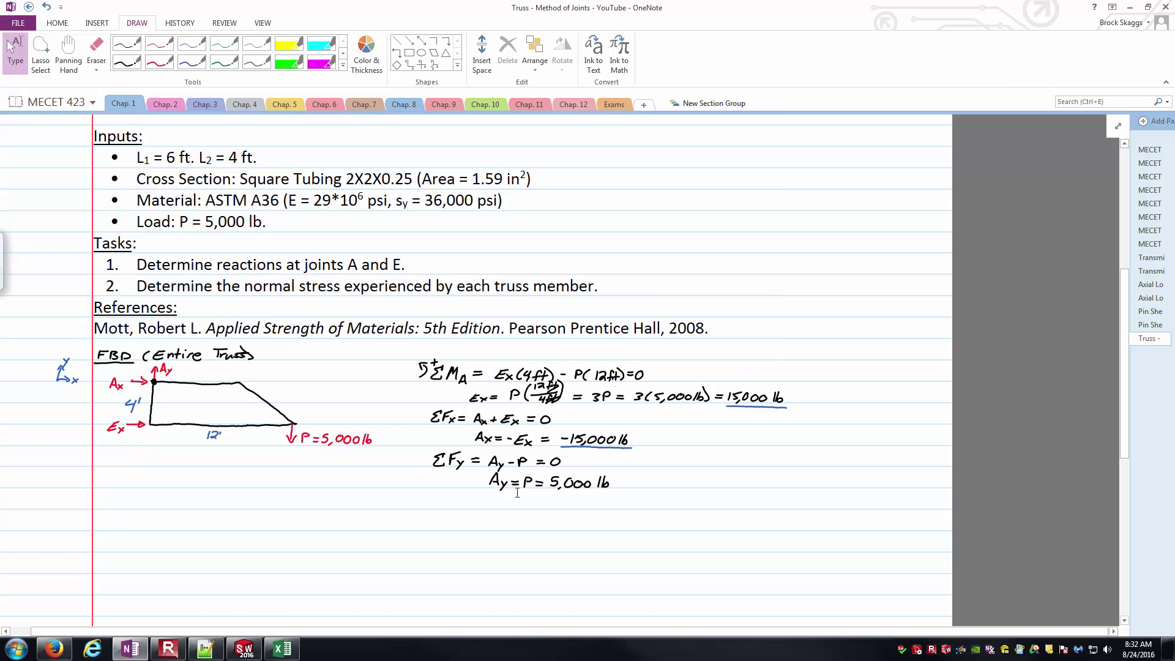
scroll(519, 490, up, 5)
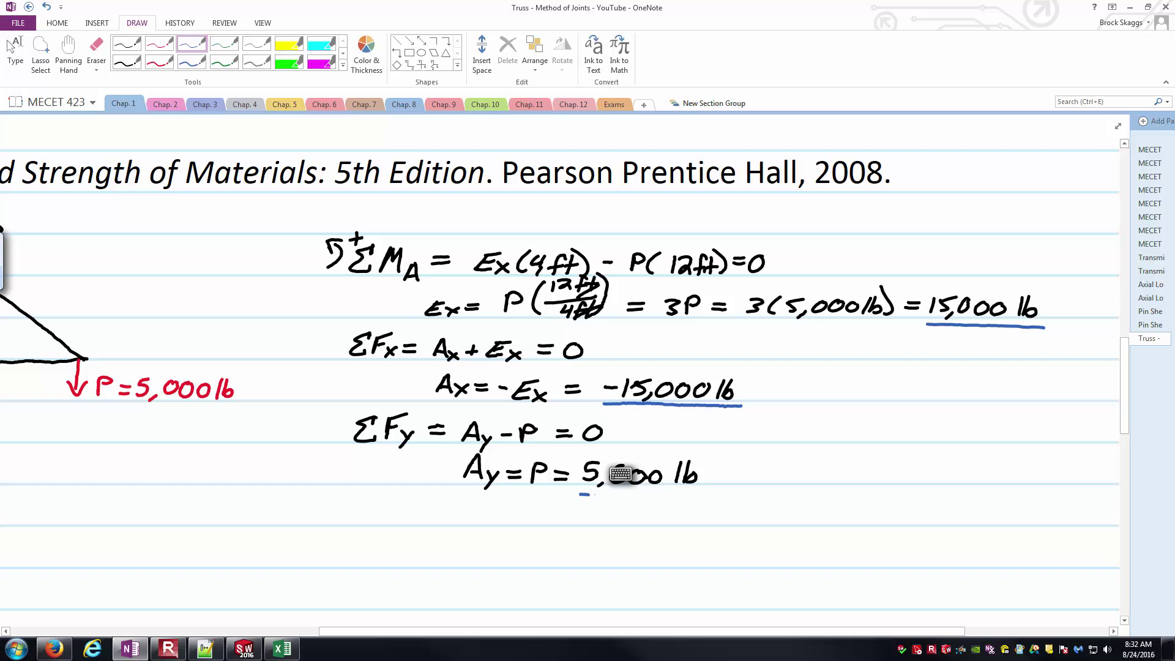
Underline the Ay 5,000 lb result in blue, then bring up SolidWorks with Alt+Tab
drag(579, 493, 707, 494)
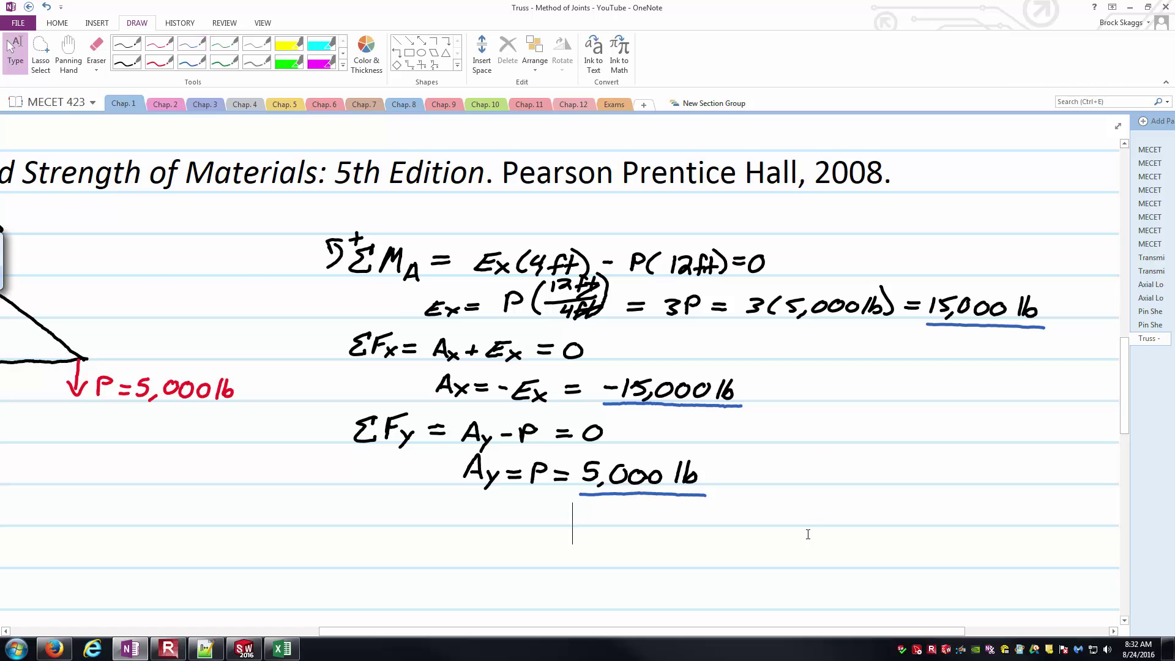
scroll(750, 535, down, 5)
scroll(648, 546, up, 3)
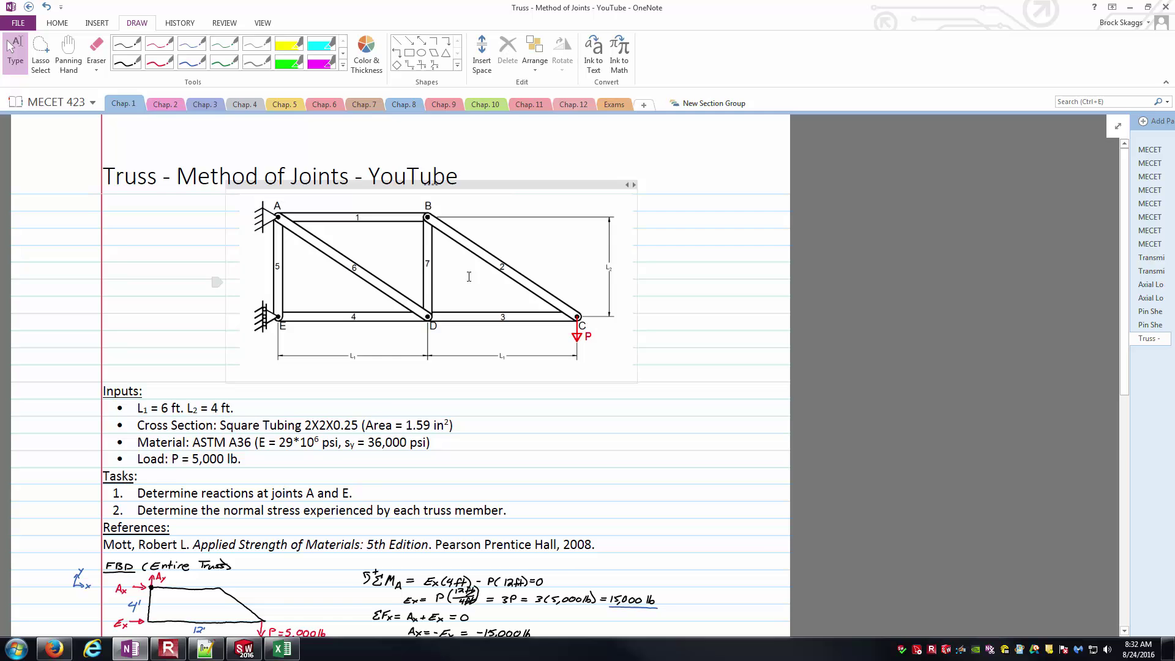
scroll(463, 342, down, 3)
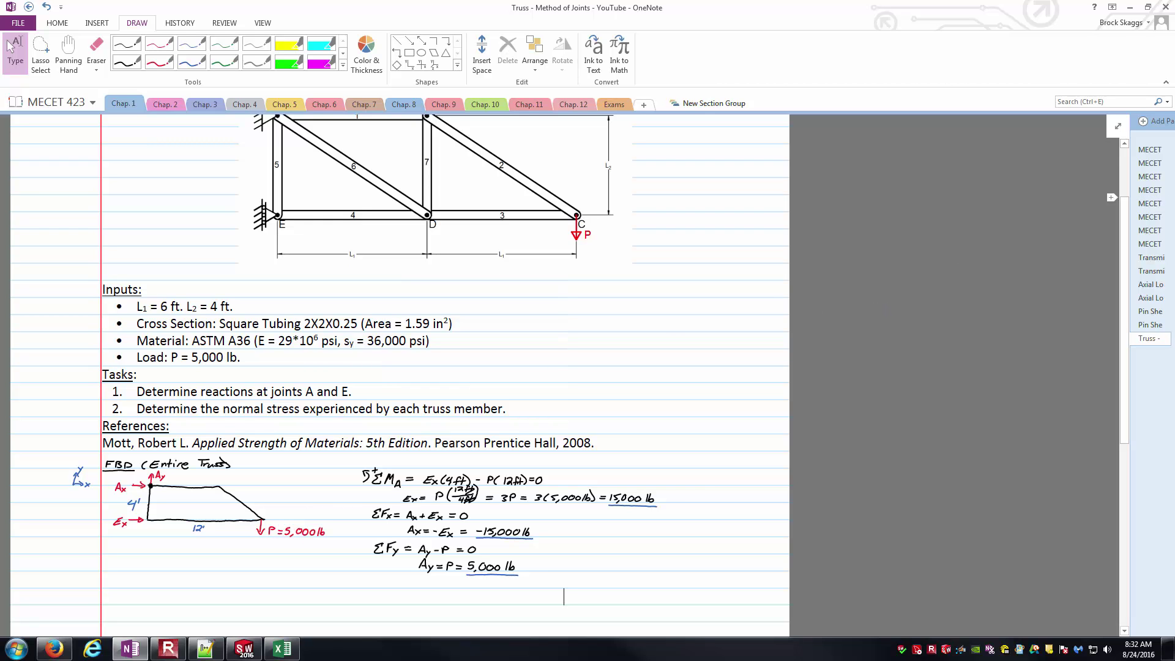
key(alt+Tab)
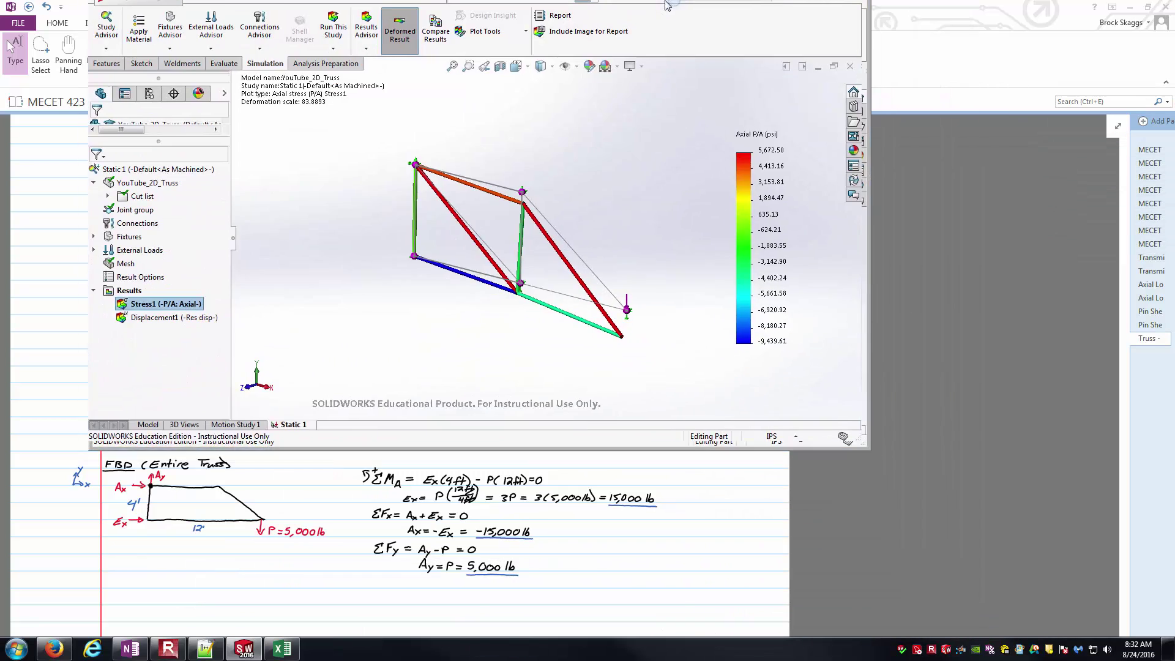
Maximize SolidWorks, zoom to fit the truss, and open List Result Force for reactions
double_click(664, 5)
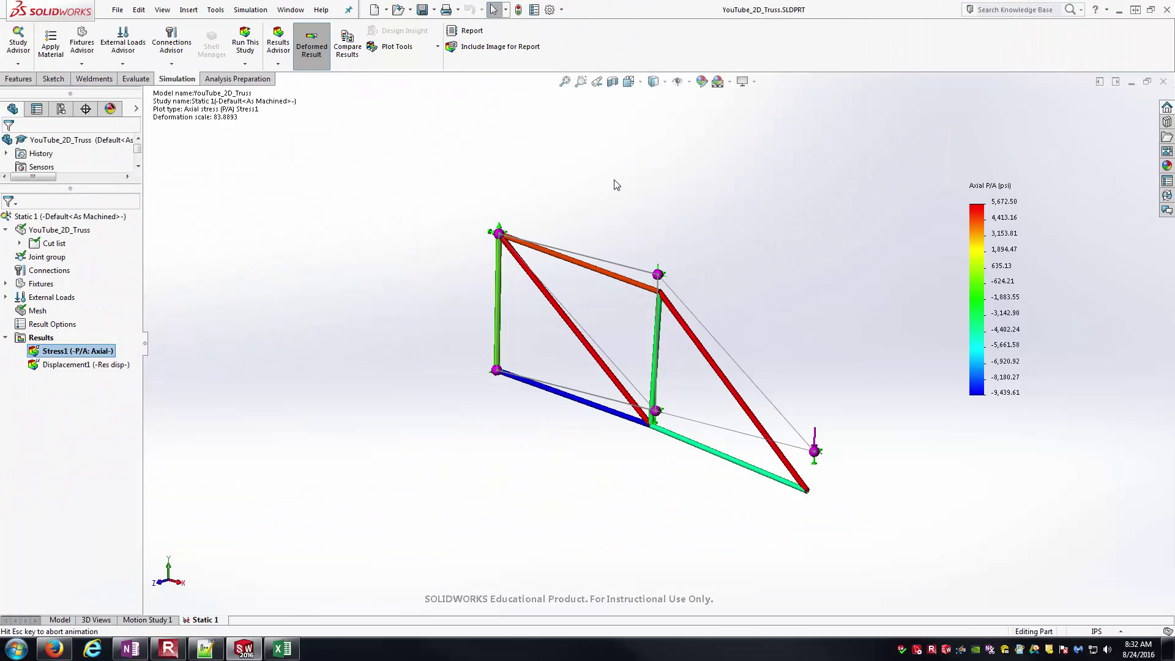
key(f)
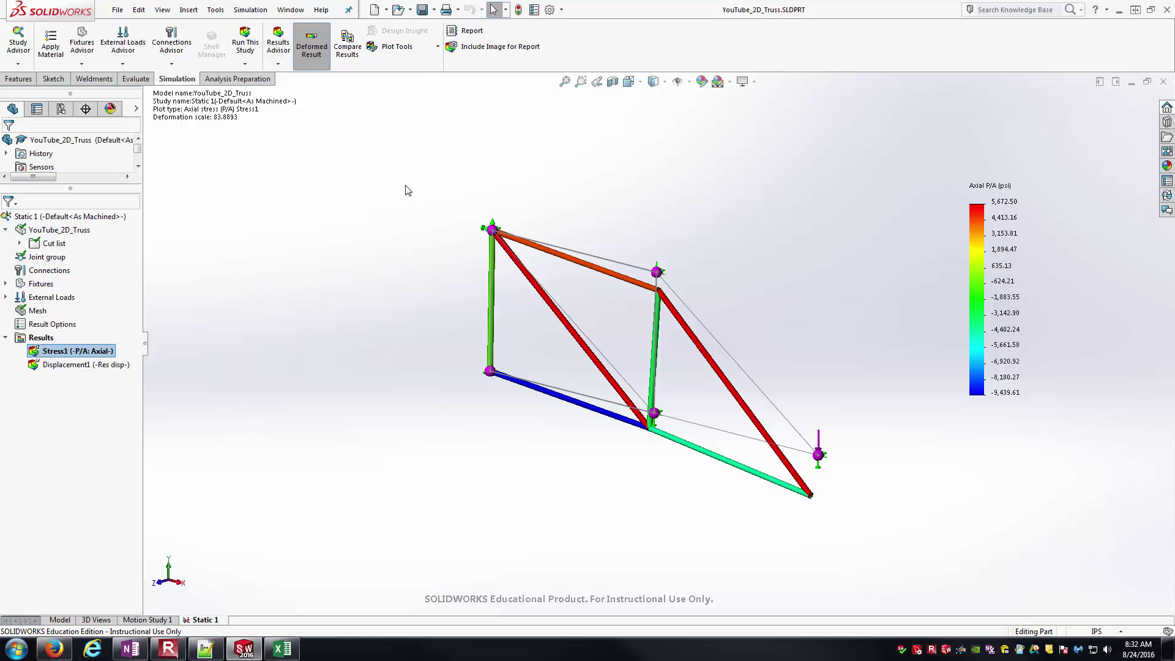
click(246, 65)
click(278, 64)
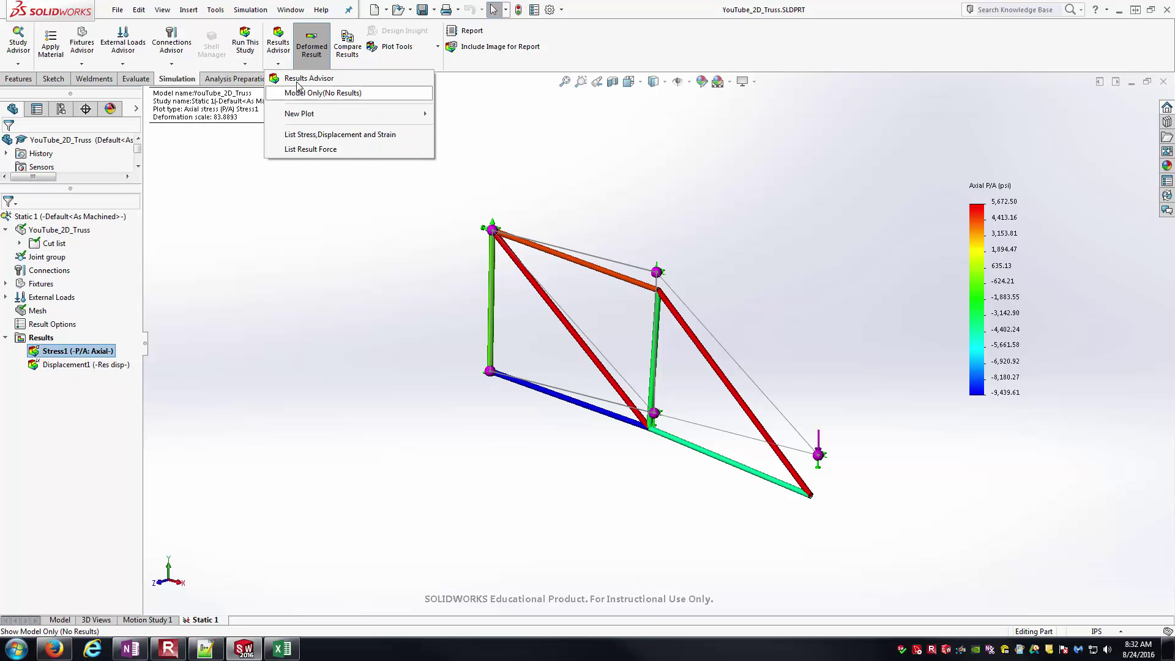
click(311, 150)
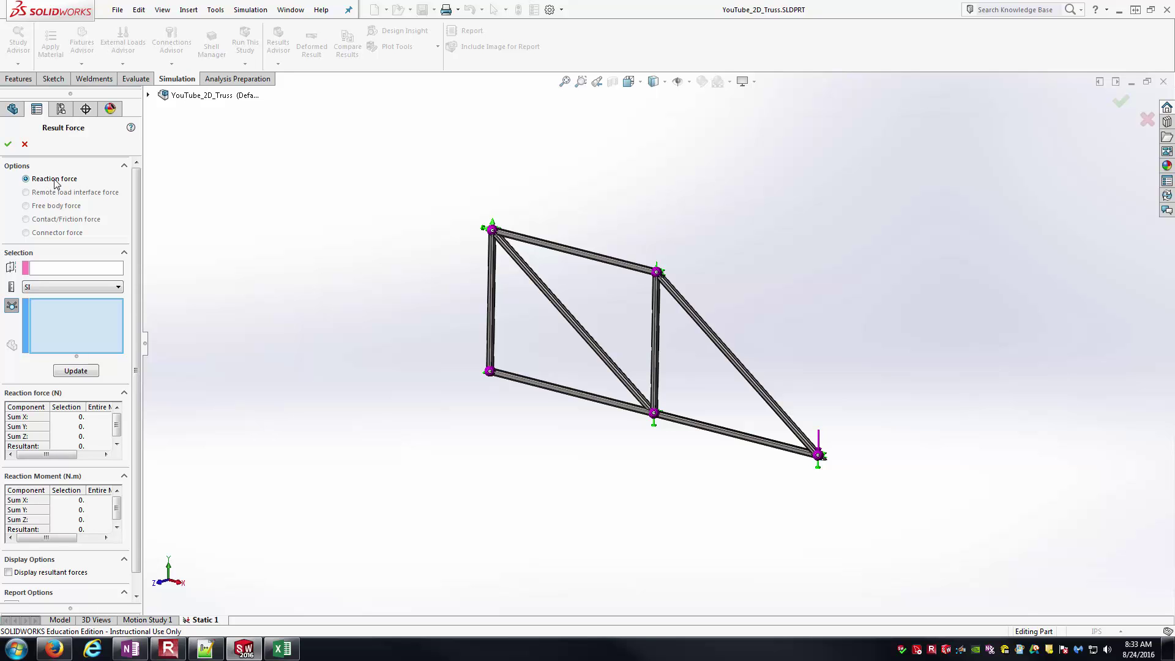
Set the Result Force units to English (IPS)
click(63, 285)
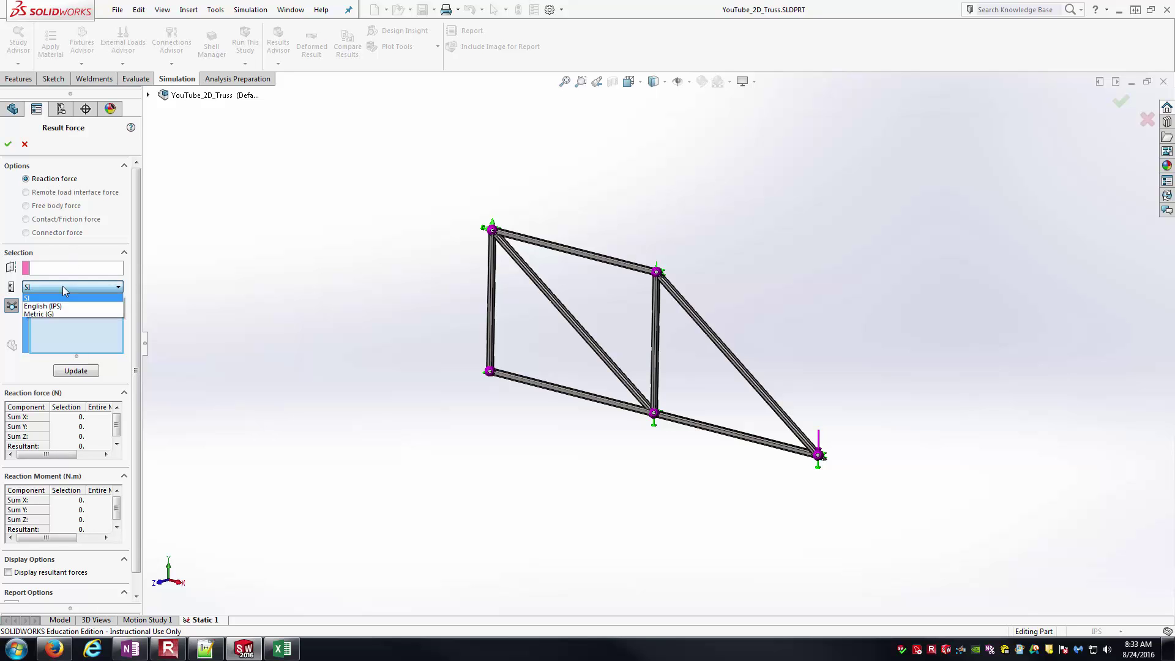
click(67, 285)
click(71, 283)
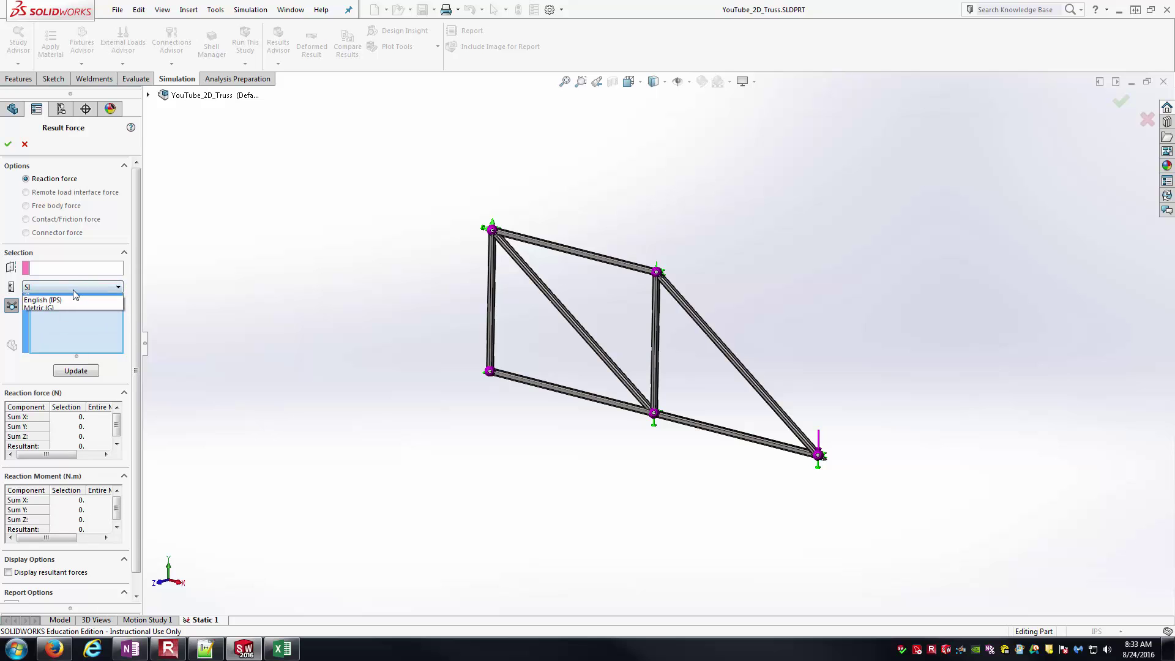
click(43, 306)
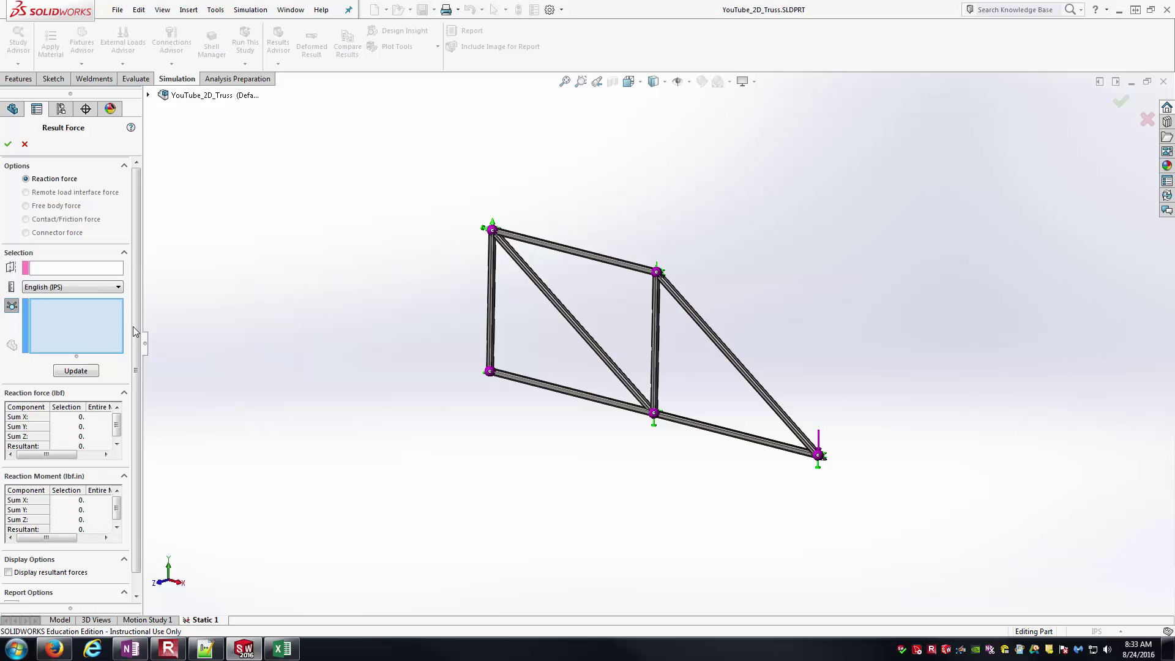
Select the top-left and bottom-left support joints, update the reactions, and position both force callouts
click(493, 231)
click(491, 373)
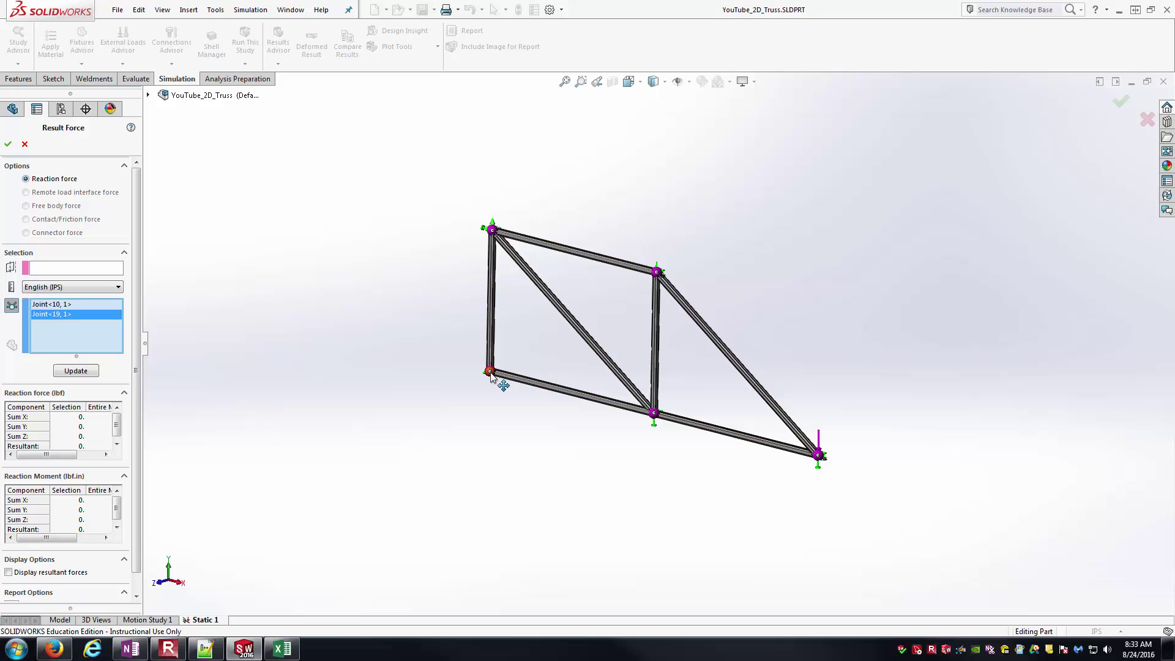
click(76, 371)
drag(444, 336, 588, 149)
drag(475, 346, 416, 402)
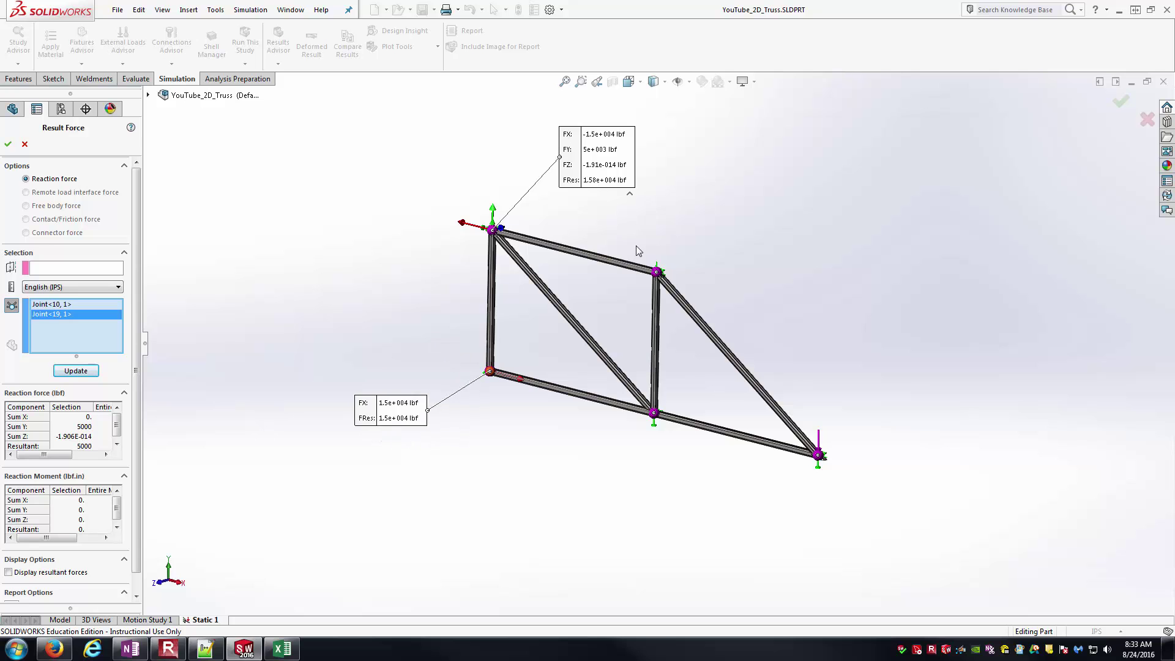
scroll(633, 247, down, 2)
Tidy the reaction callouts beside the truss, widen the view, rotate slightly, then return to OneNote
drag(603, 153, 556, 177)
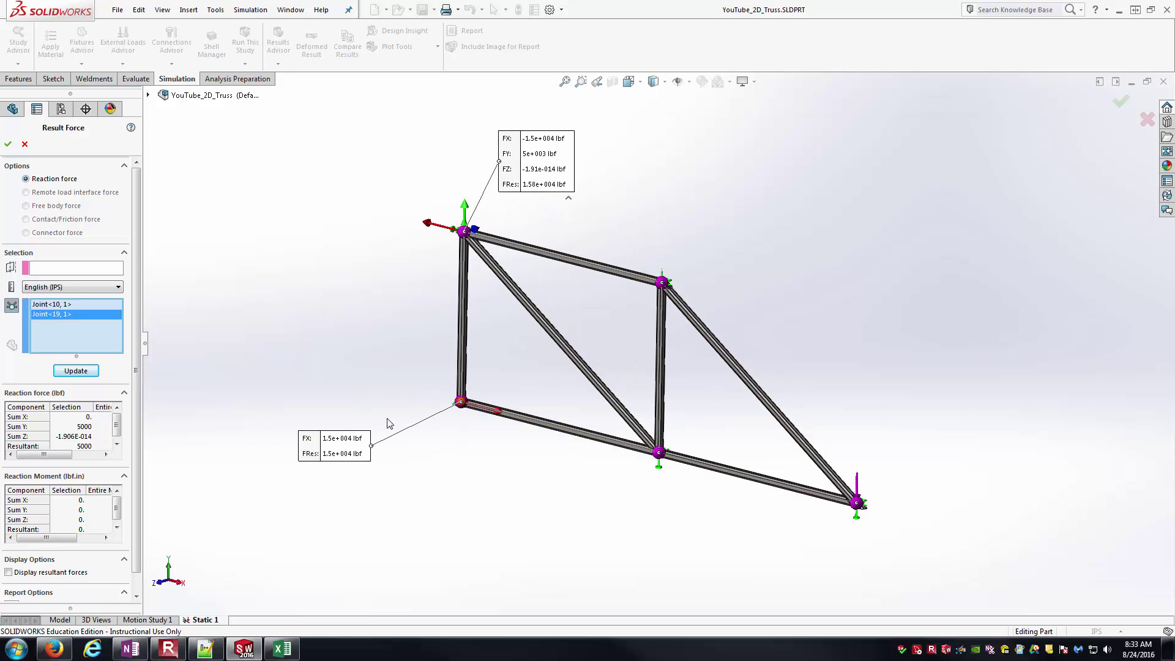
drag(372, 447, 422, 426)
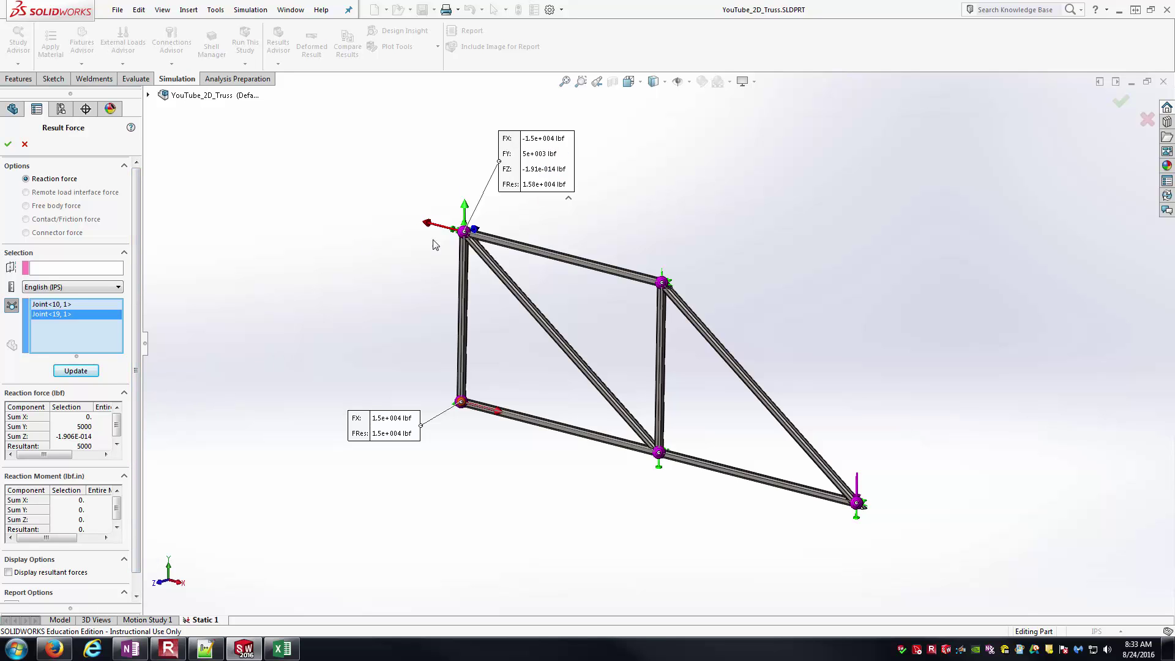
drag(141, 219, 162, 283)
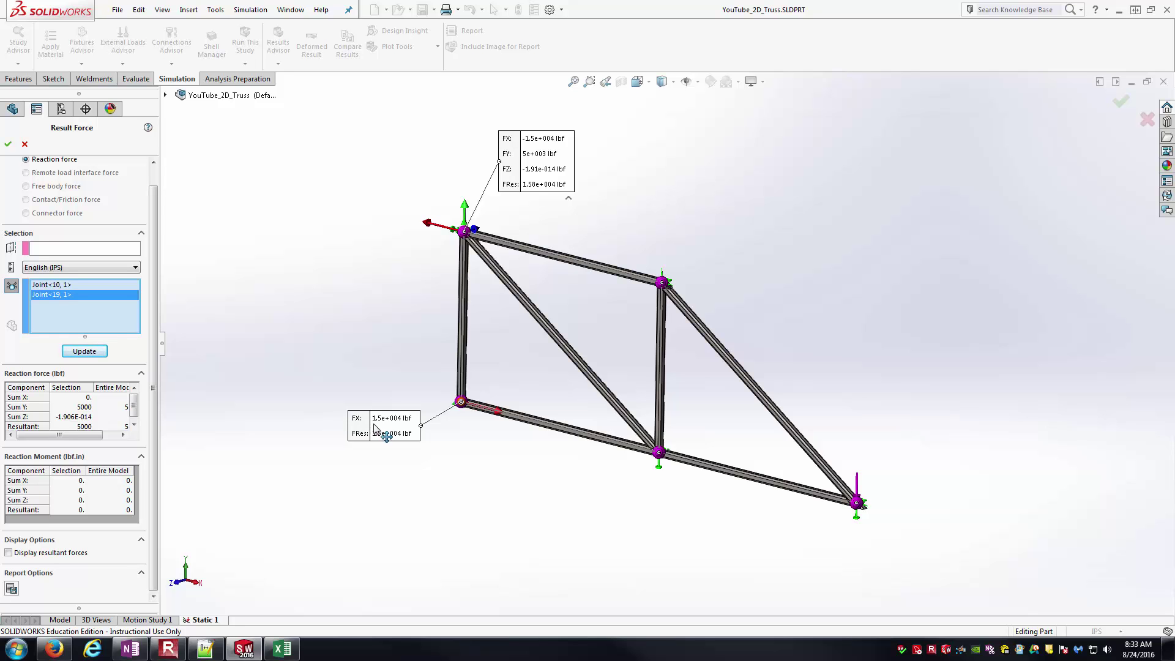
drag(383, 347, 408, 404)
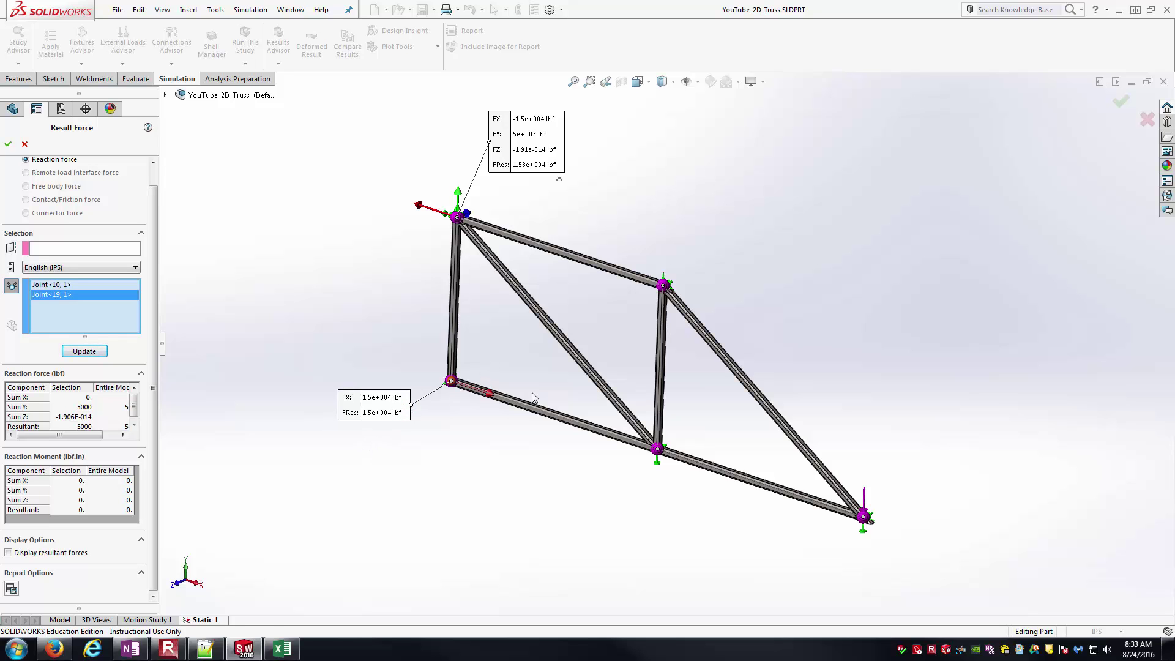
click(148, 650)
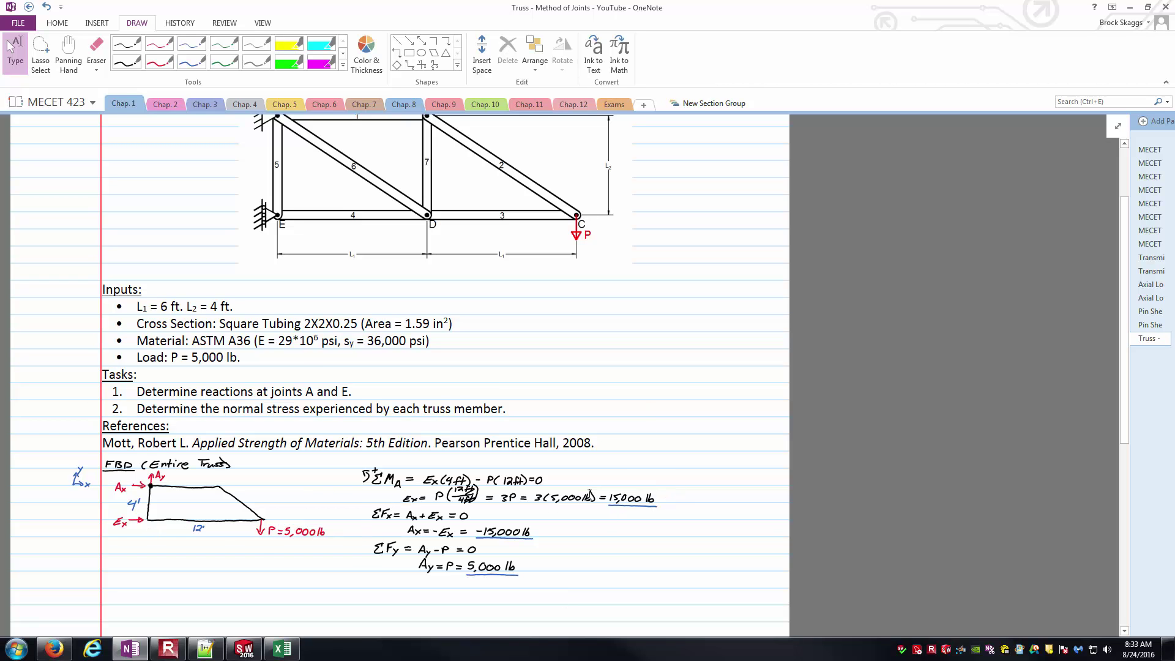
Alternate between OneNote and SolidWorks to compare the 15,000 lb and 5,000 lb reactions, ending on SolidWorks
click(244, 649)
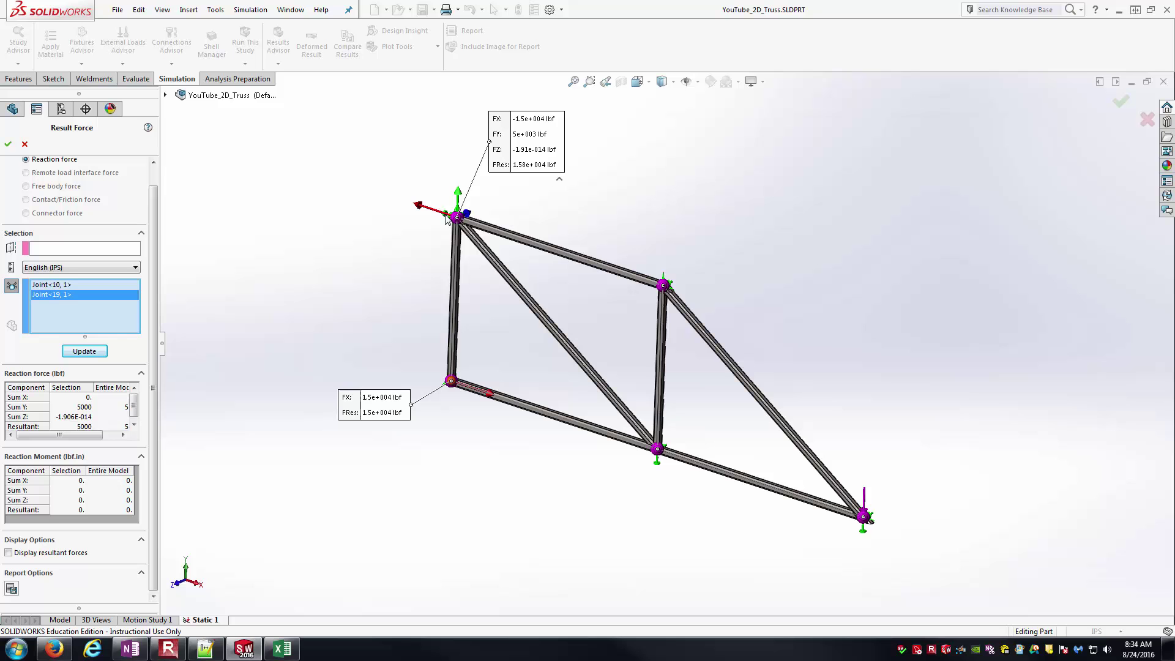
click(130, 648)
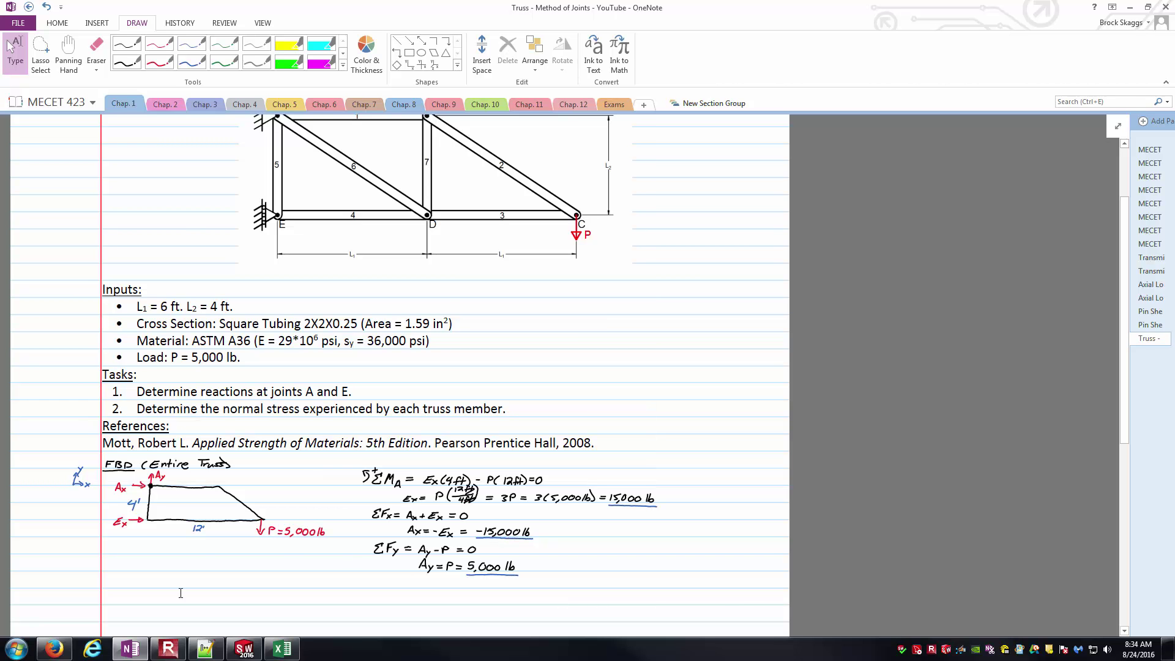
click(244, 648)
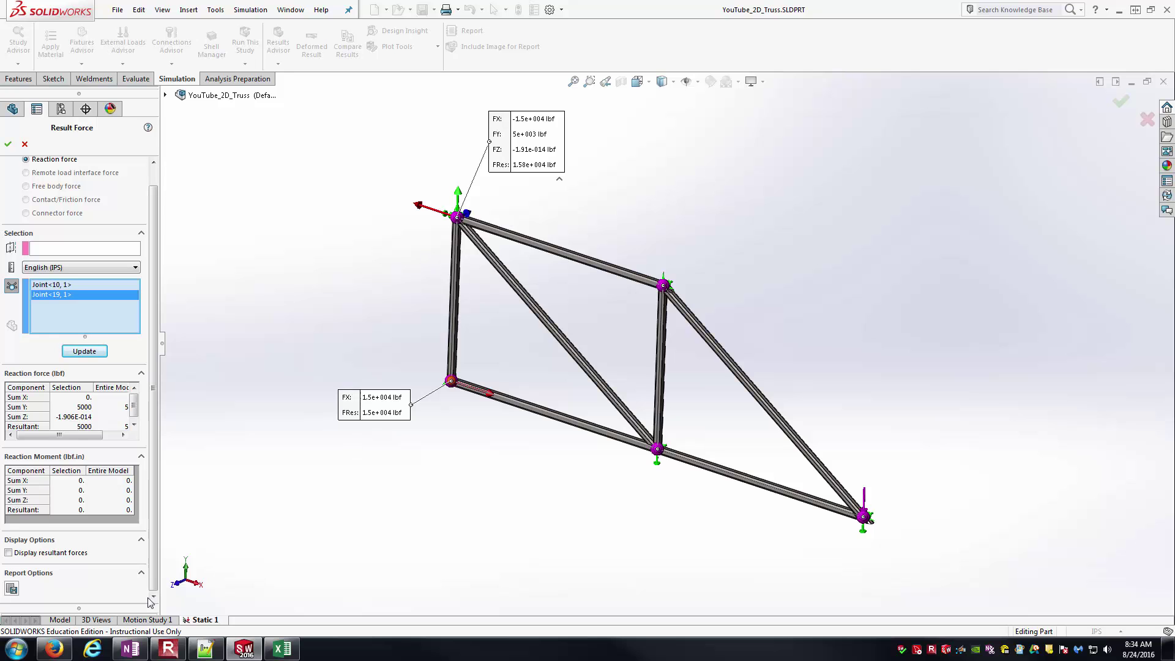
click(130, 649)
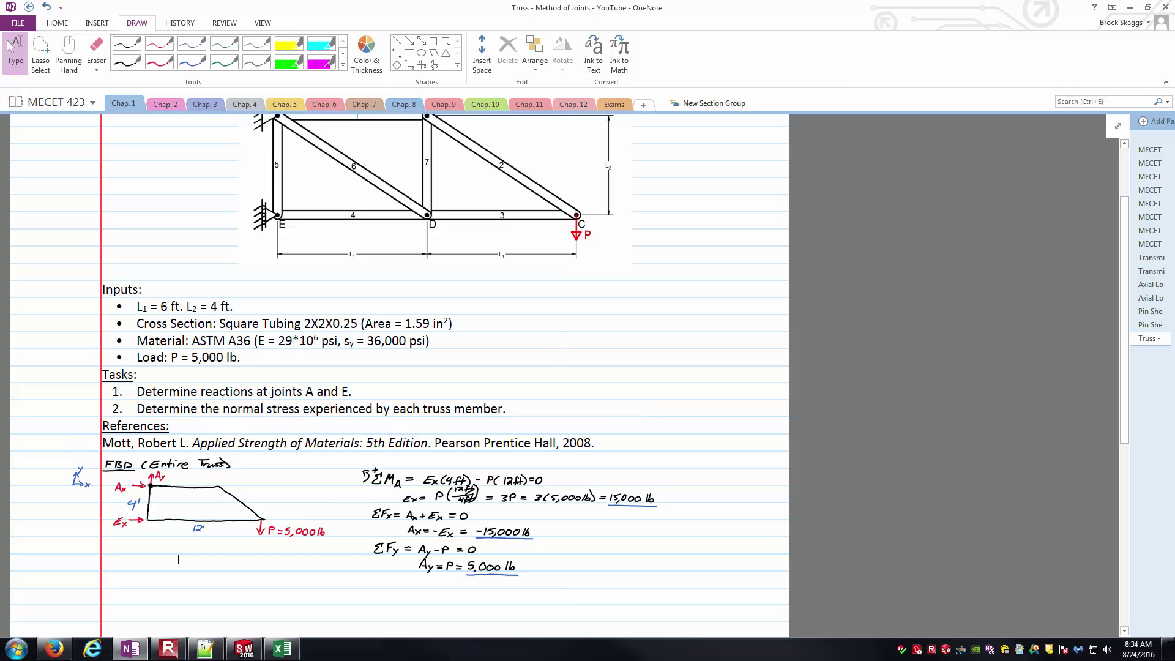
click(130, 649)
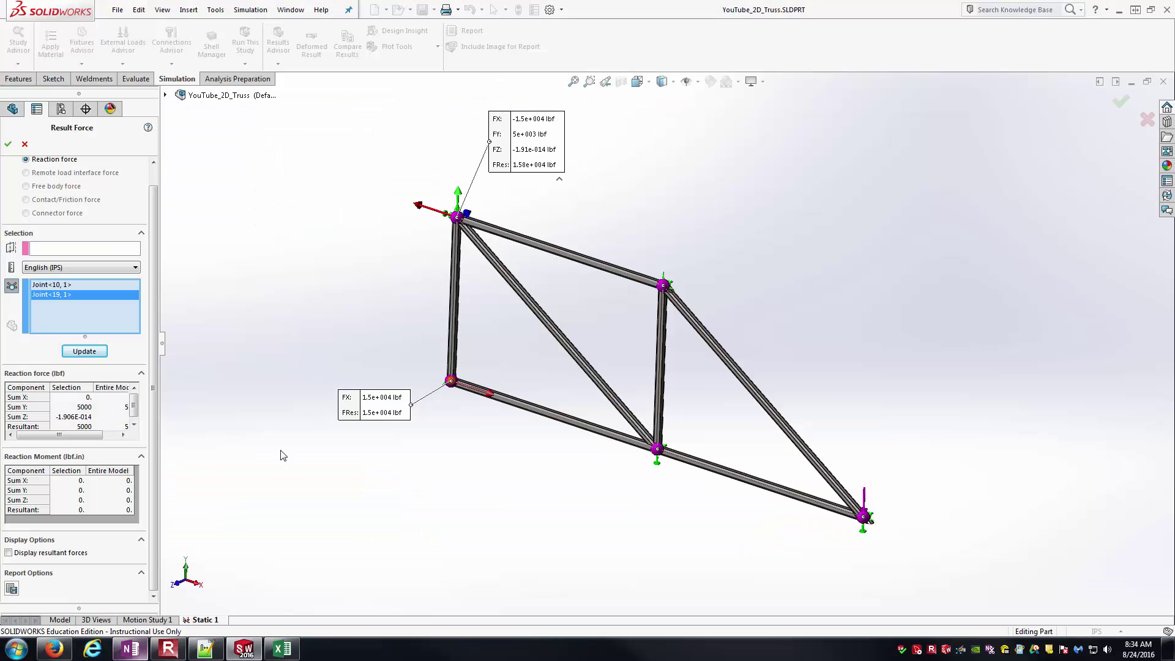
Close the Result Force panel and return to the OneNote Truss - Method of Joints page
click(8, 144)
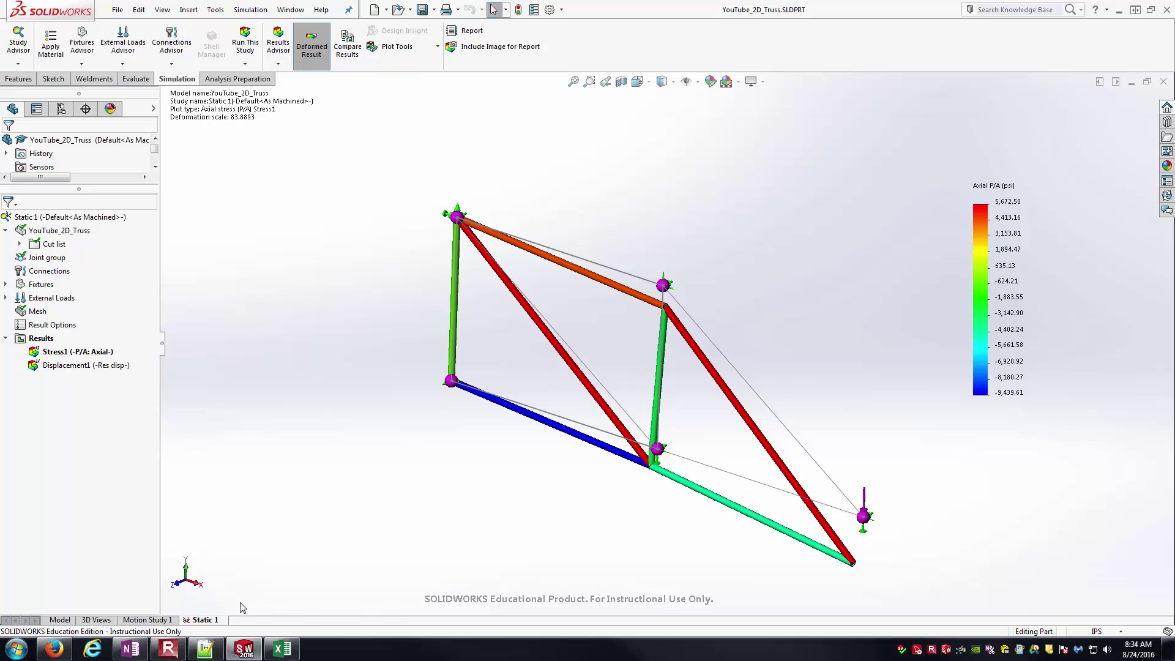
click(250, 653)
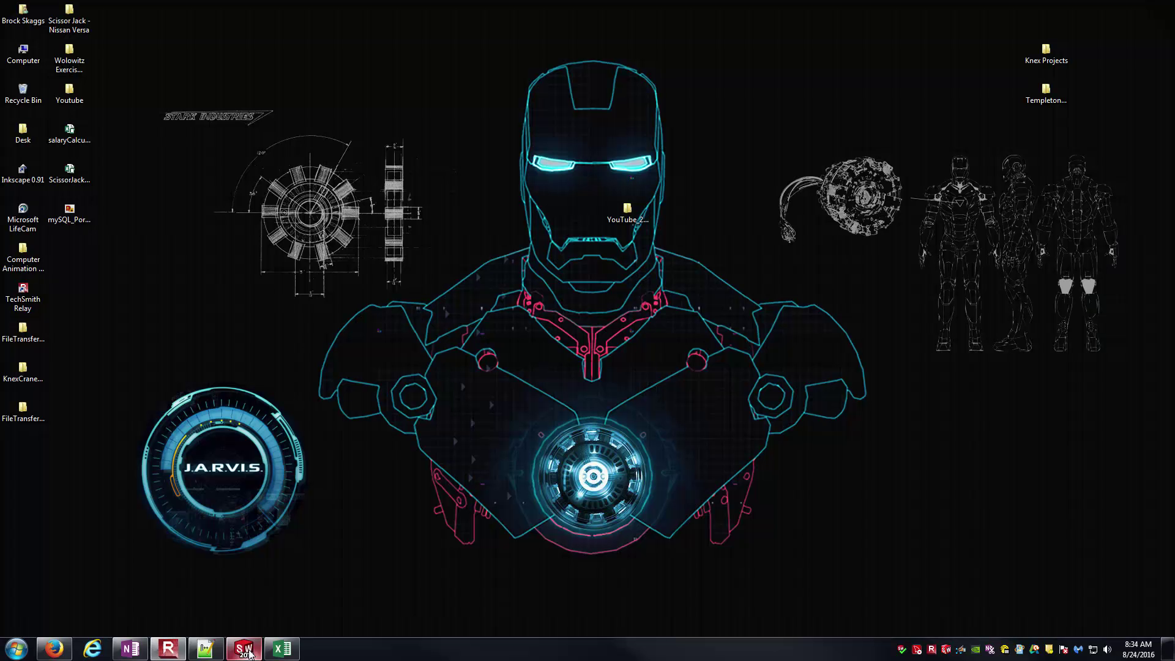
click(251, 654)
click(130, 649)
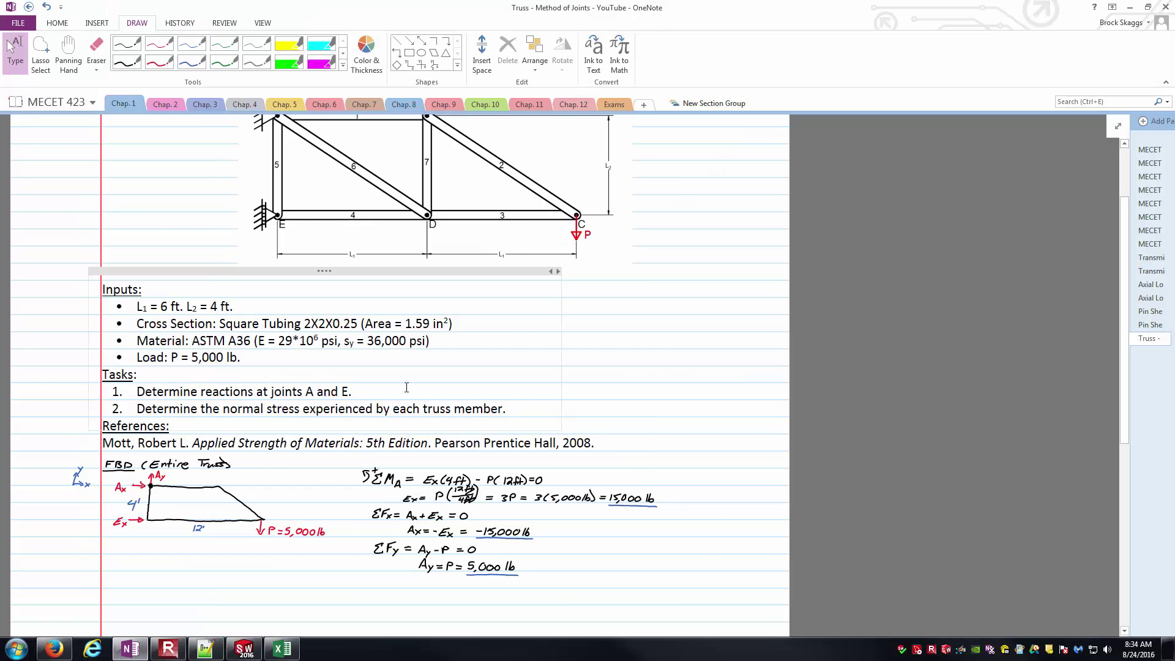
scroll(329, 447, up, 2)
scroll(0, 560, down, 2)
ctrl+scroll(0, 554, up, 1)
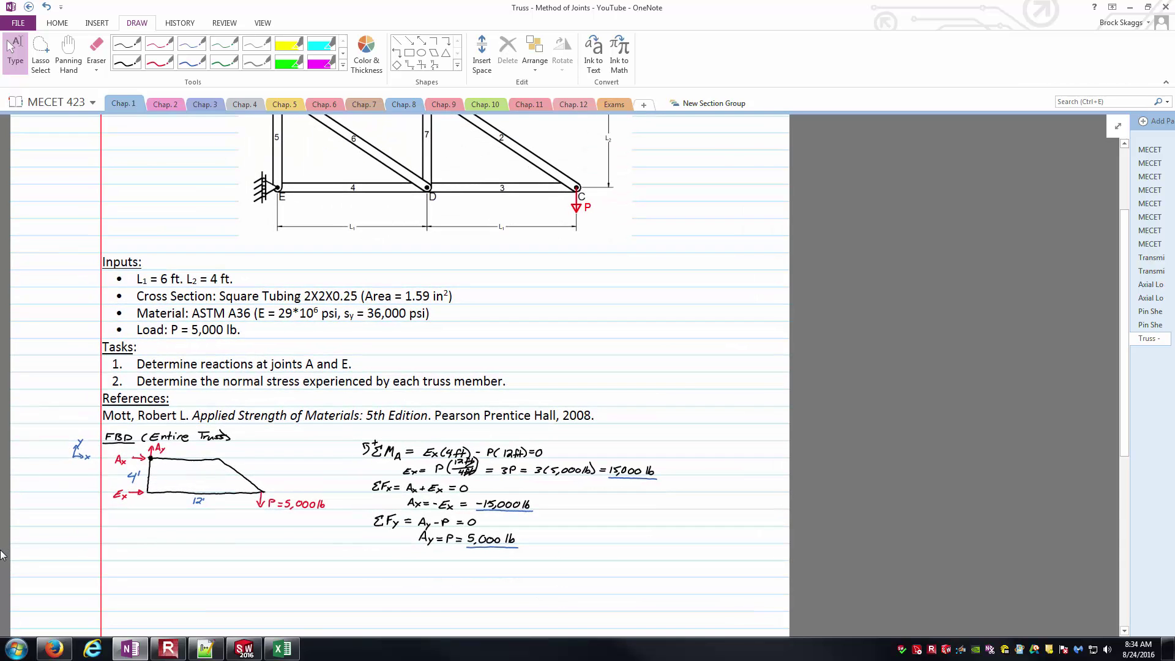
ctrl+scroll(0, 554, down, 1)
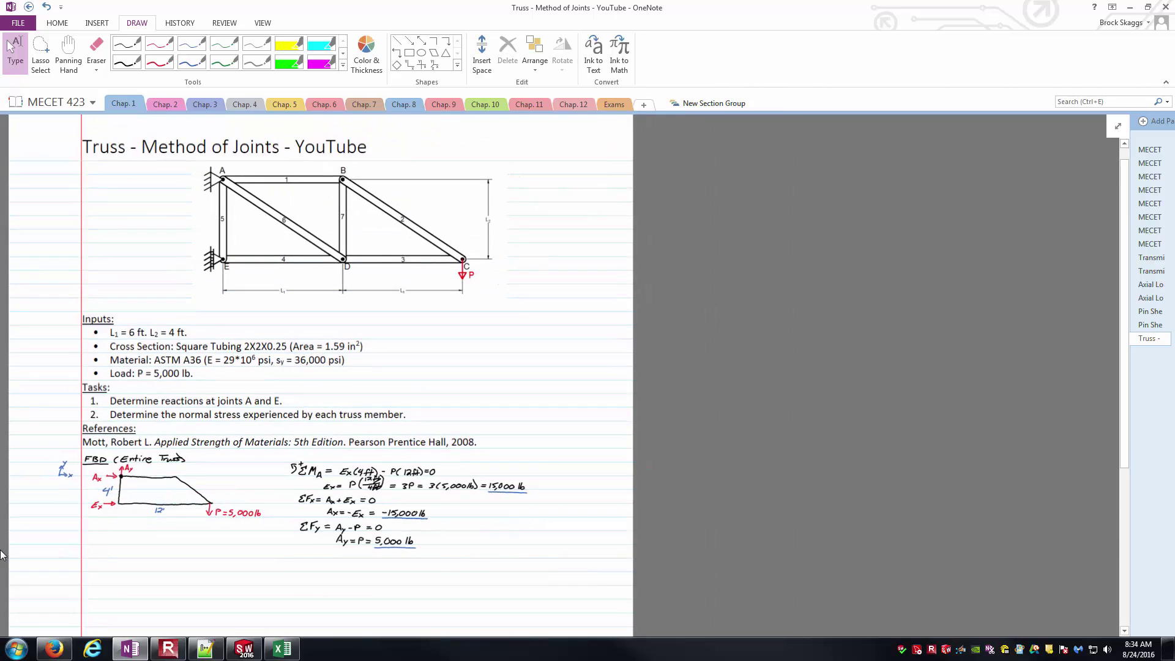